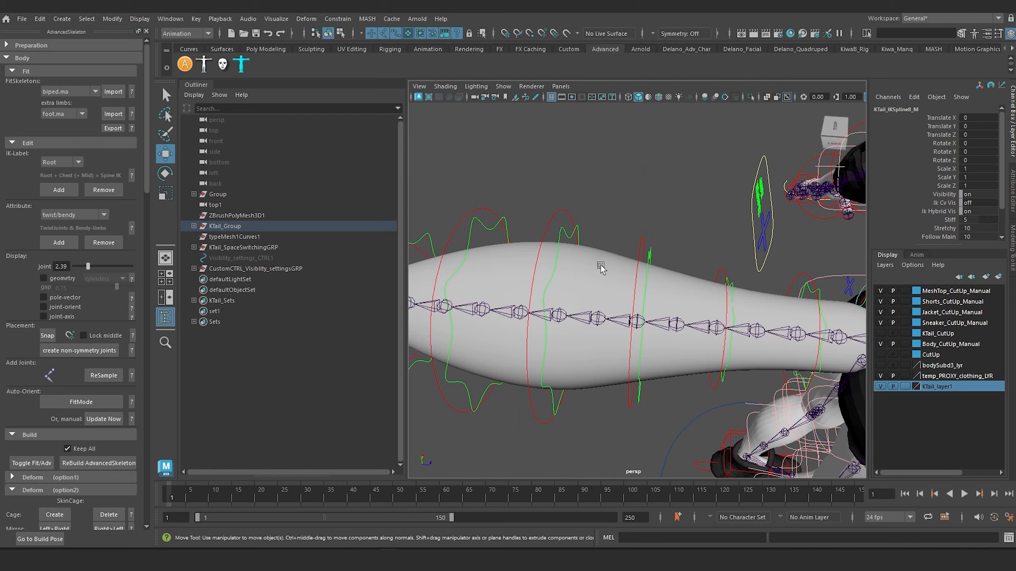
Select the tail mesh and examine its joint chain and surrounding controls from several angles.
left_click(601, 269)
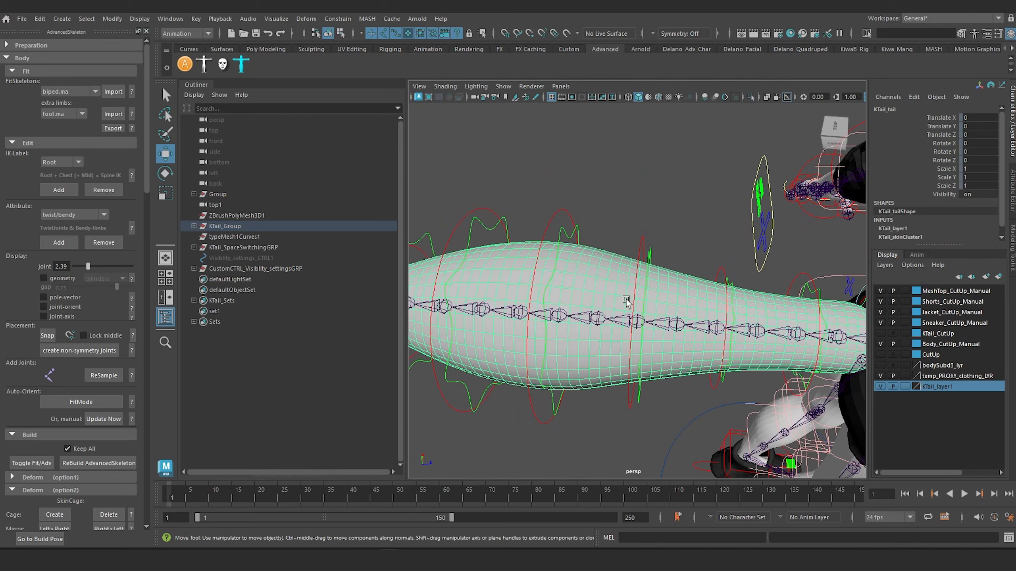
mouse_move(676, 338)
left_mouse_down("alt")
mouse_move(661, 376)
mouse_move(669, 329)
left_mouse_up("alt")
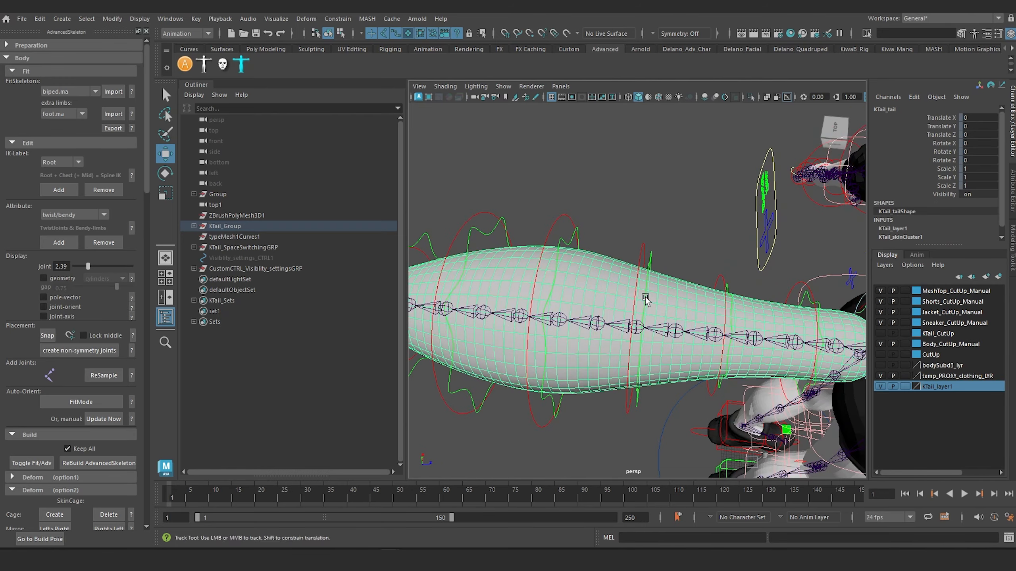
middle_click_drag(646, 297, 693, 237, "alt")
right_click_drag(693, 237, 612, 296, "alt")
left_click_drag(611, 294, 591, 299, "alt")
left_click_drag(794, 280, 780, 254, "alt")
right_click_drag(702, 300, 752, 260, "alt")
middle_click_drag(752, 260, 628, 306, "alt")
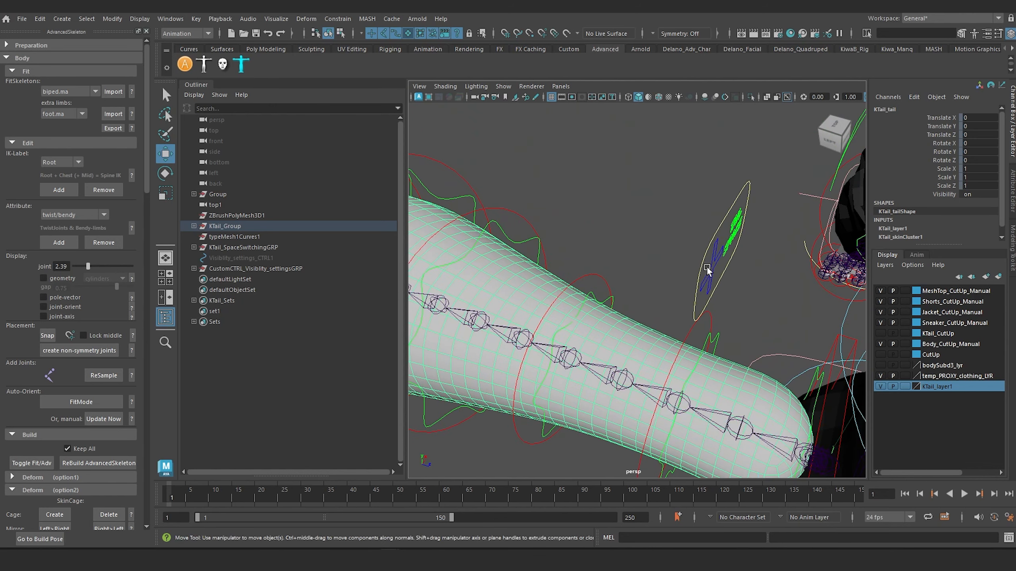
Set FKIKBlend to 0 on the tail's FK/IK switch control to put the tail in FK mode.
left_click(699, 277)
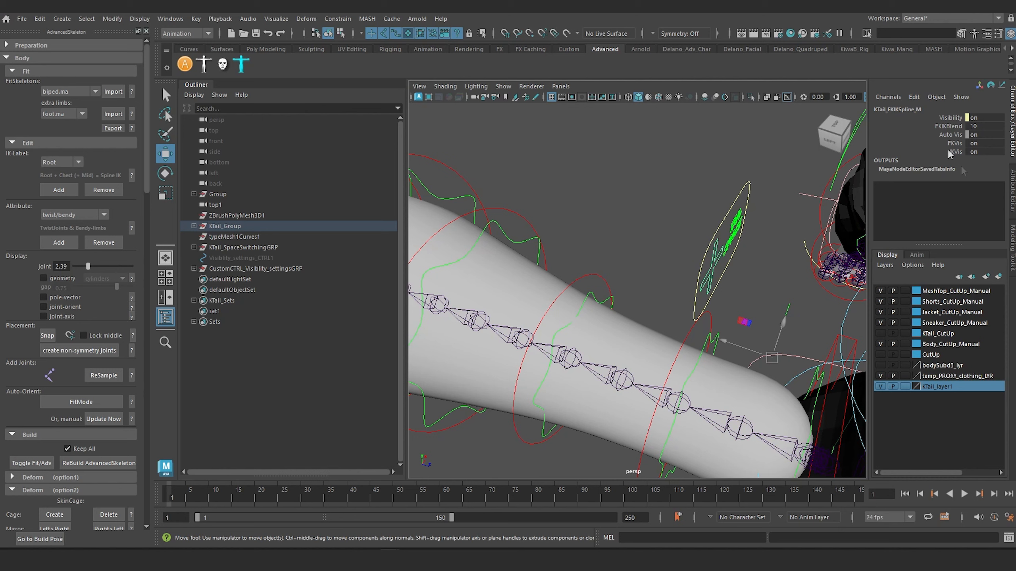
left_click(948, 126)
middle_click_drag(698, 196, 686, 195)
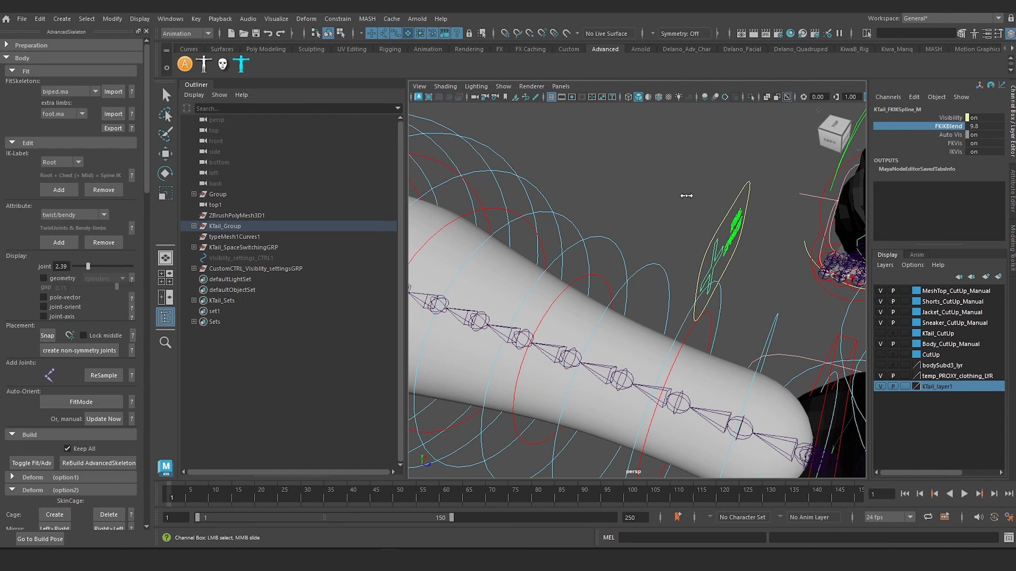
middle_click_drag(395, 225, 203, 254)
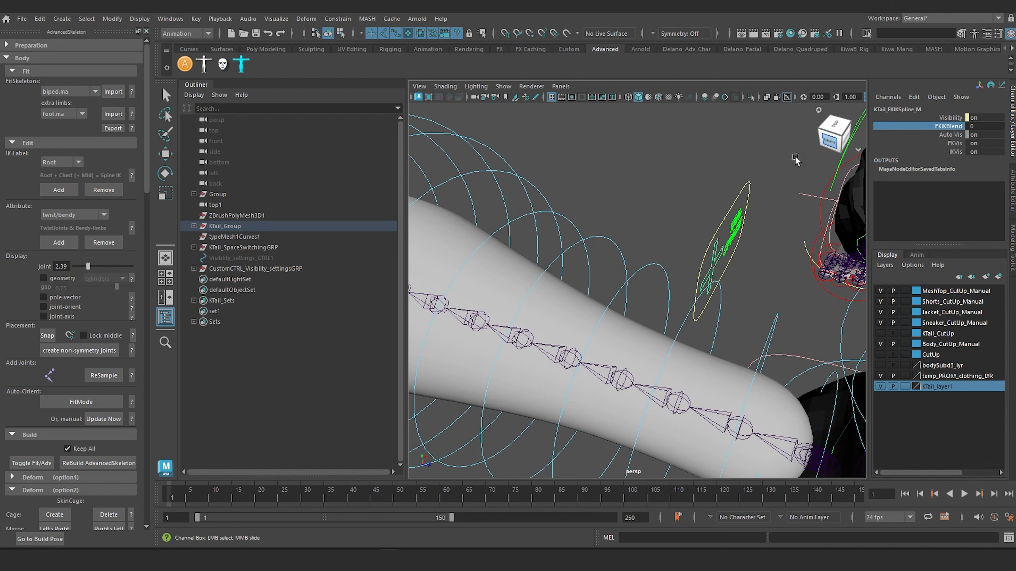
Lock and hide the Visibility channel of the tail's FK/IK switch control.
left_click_drag(722, 221, 715, 223, "alt")
middle_click_drag(721, 205, 729, 217, "alt")
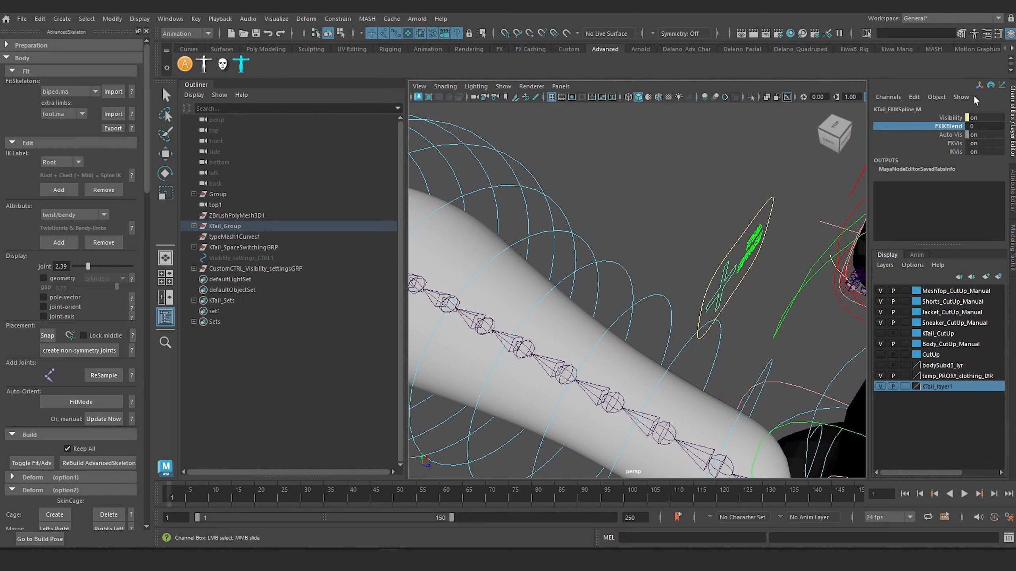
right_click(952, 117)
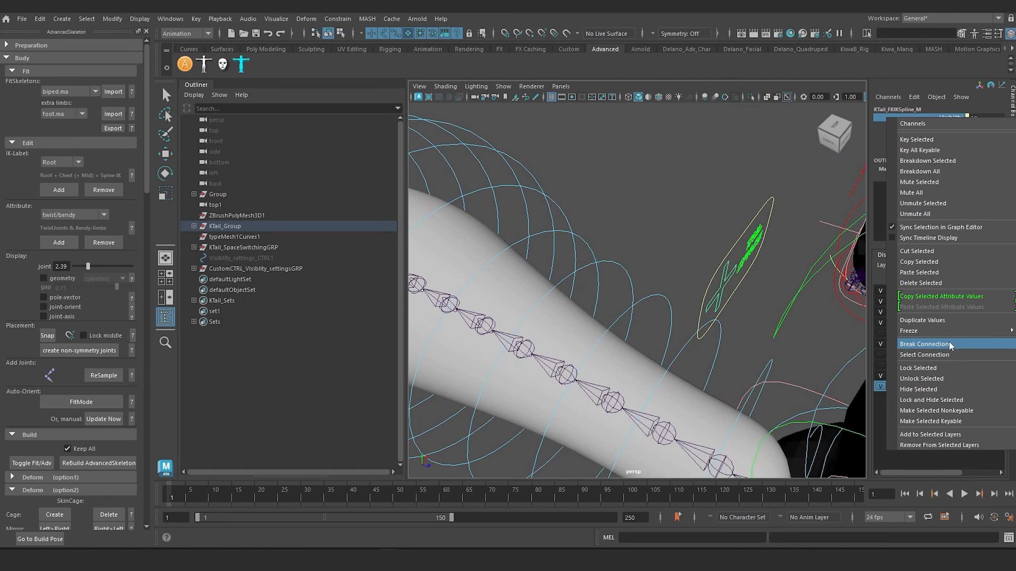
left_click(940, 399)
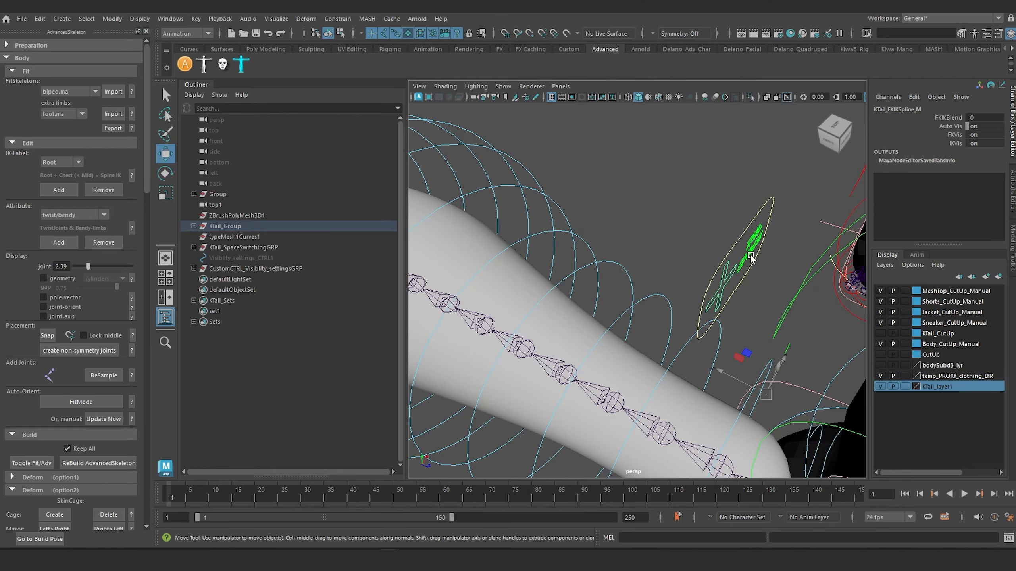
Rotate the tail's outer FK controls together about 27 degrees in Y to curl the tail into a hook.
right_click_drag(752, 256, 683, 200, "alt")
left_click_drag(682, 199, 557, 219, "alt")
left_click_drag(543, 157, 634, 330)
key("e")
middle_click_drag(612, 286, 633, 265, "alt")
scroll(665, 235, "up", 3)
left_click_drag(633, 264, 631, 193, "alt")
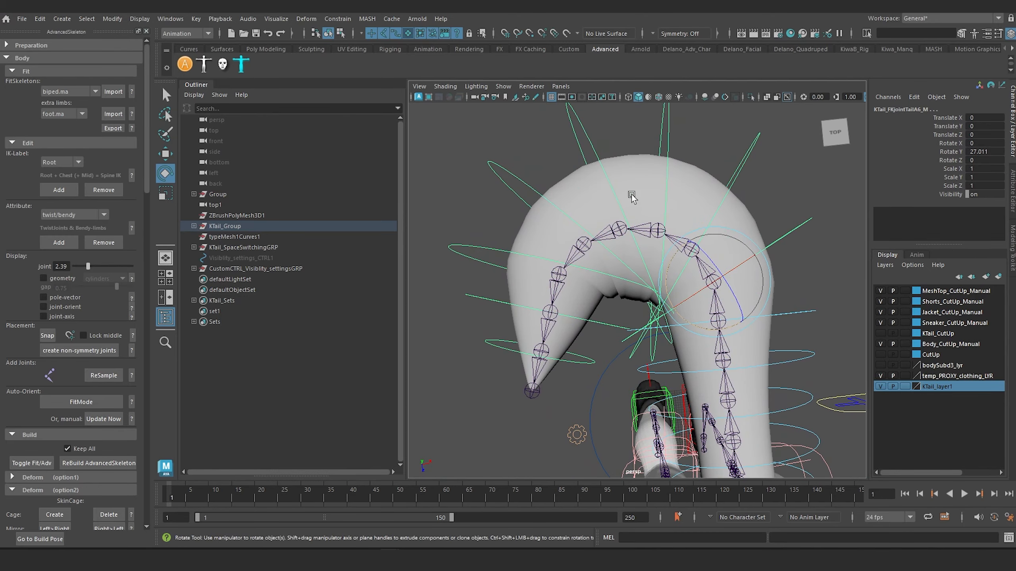
Apply an AdvancedSkeleton Delta Mush deformer to the tail mesh.
left_click(642, 178)
scroll(19, 300, "down", 10)
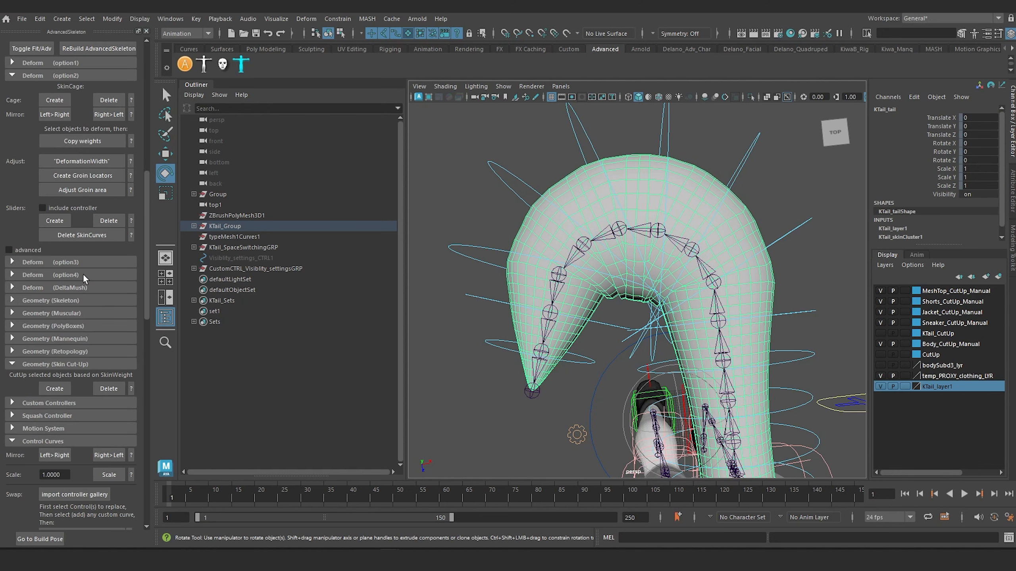
left_click(59, 287)
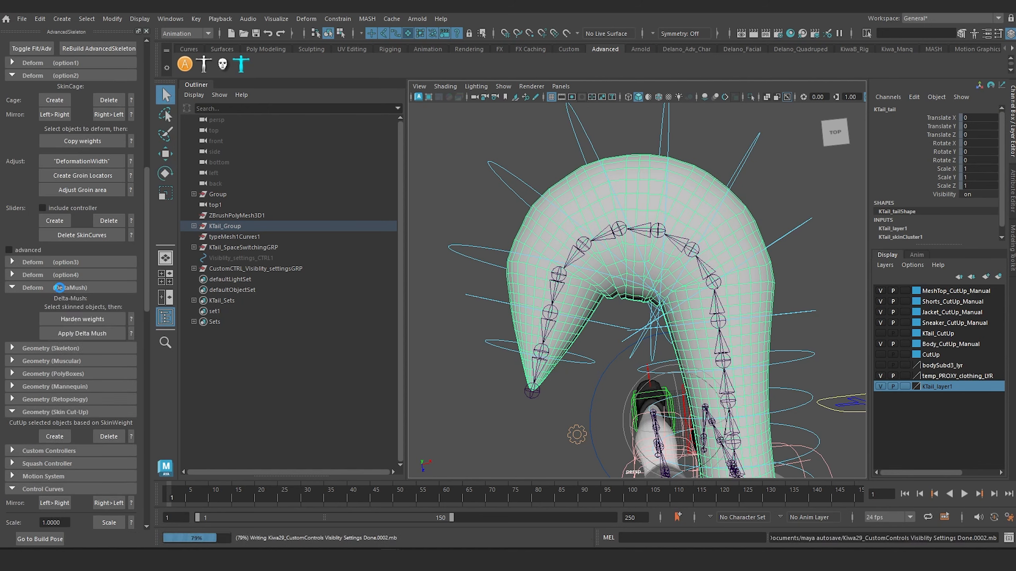
left_click(469, 314)
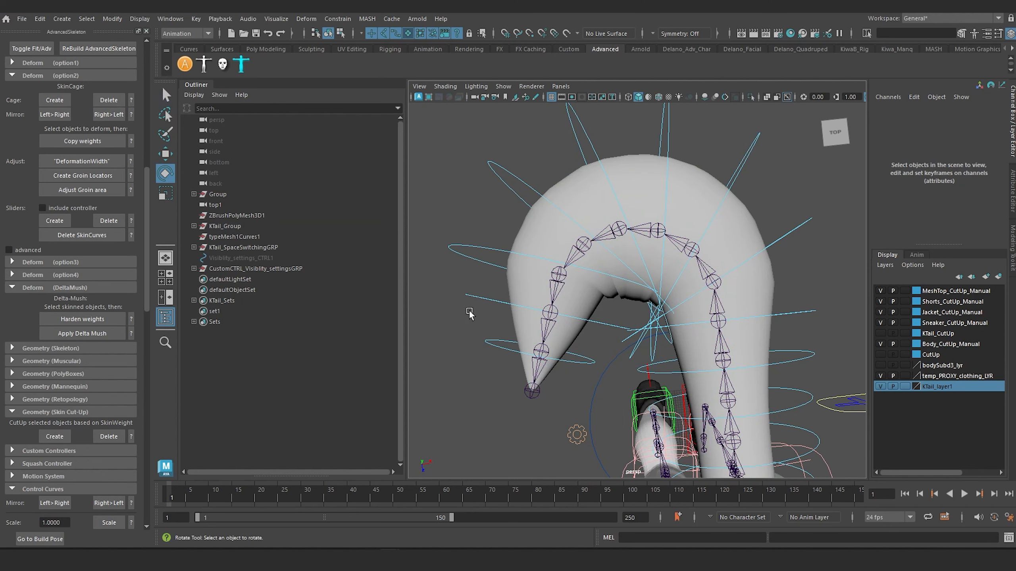
left_click(530, 238)
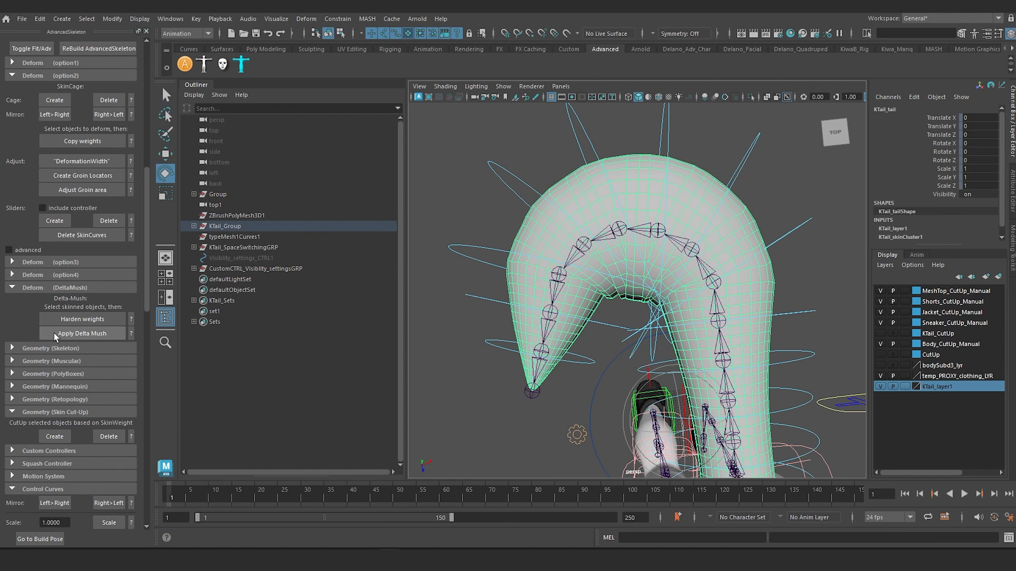
left_click(88, 333)
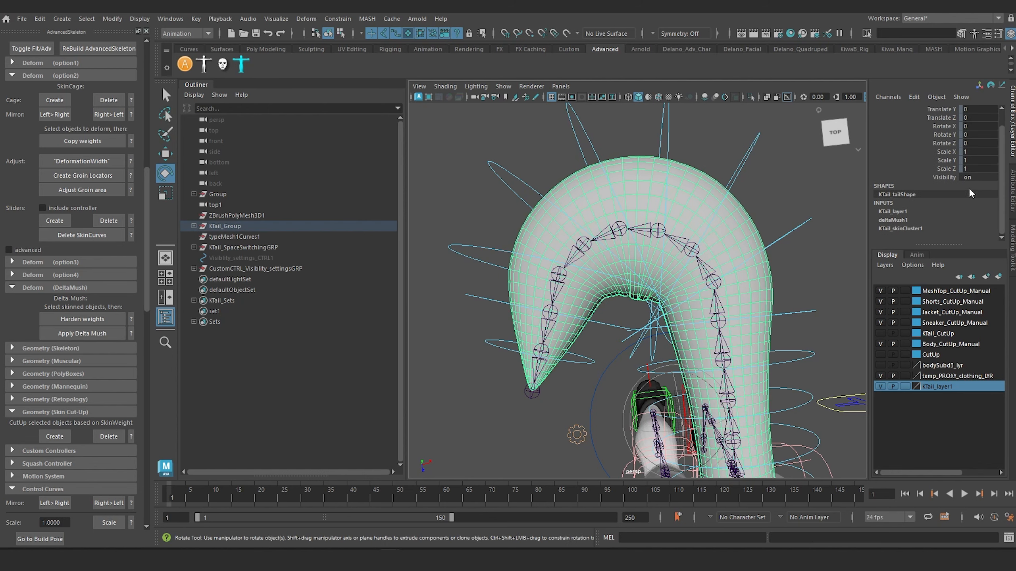
Compare the curled tail with and without smoothing by varying the deltaMush1 Envelope, ending at 1.
left_click(895, 218)
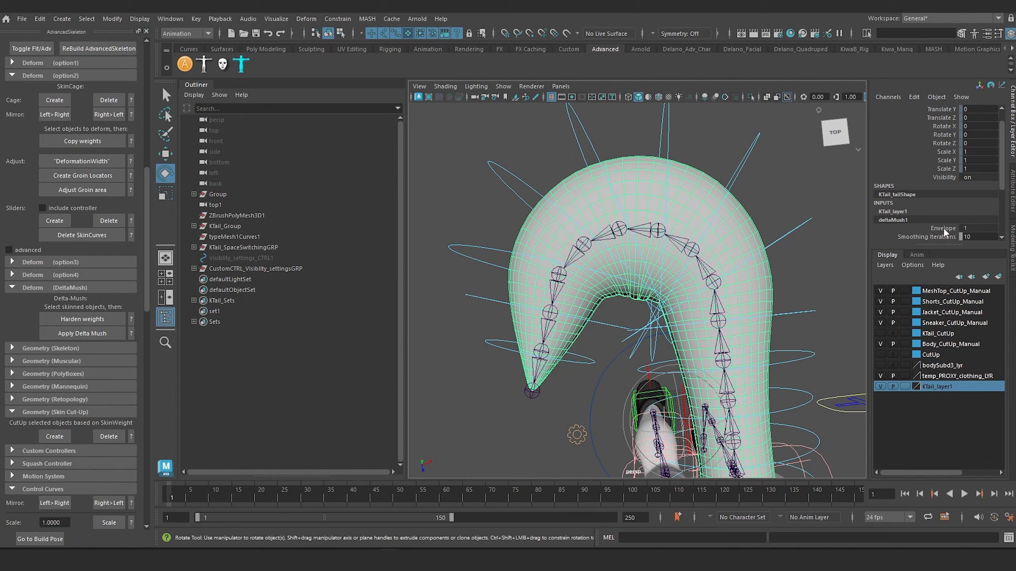
left_click(943, 228)
middle_click_drag(623, 210, 975, 205)
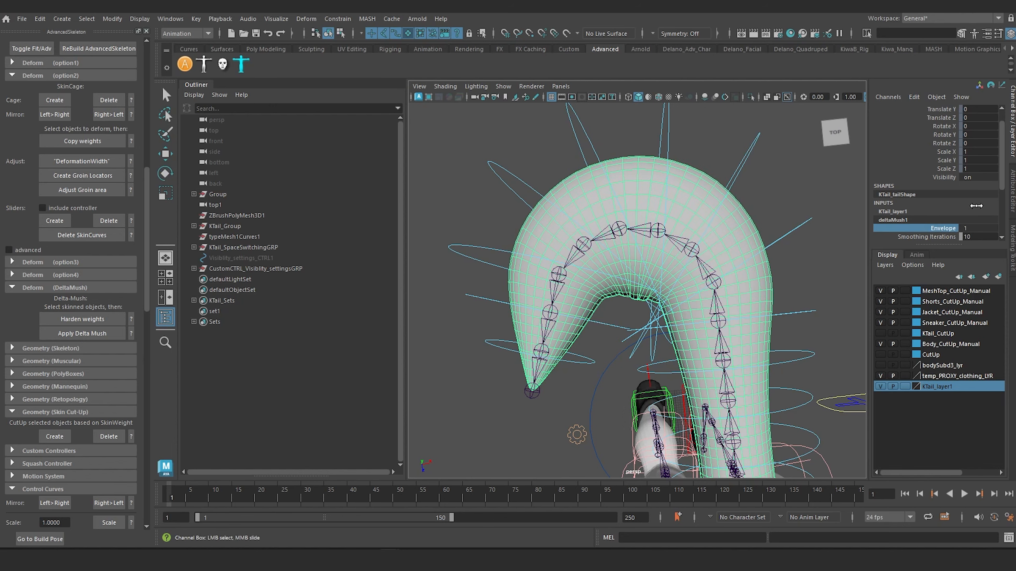
middle_click_drag(810, 204, 842, 203)
left_click_drag(753, 218, 664, 202, "alt")
right_click_drag(664, 202, 748, 206, "alt")
middle_click_drag(778, 201, 418, 198)
left_click_drag(661, 219, 667, 227, "alt")
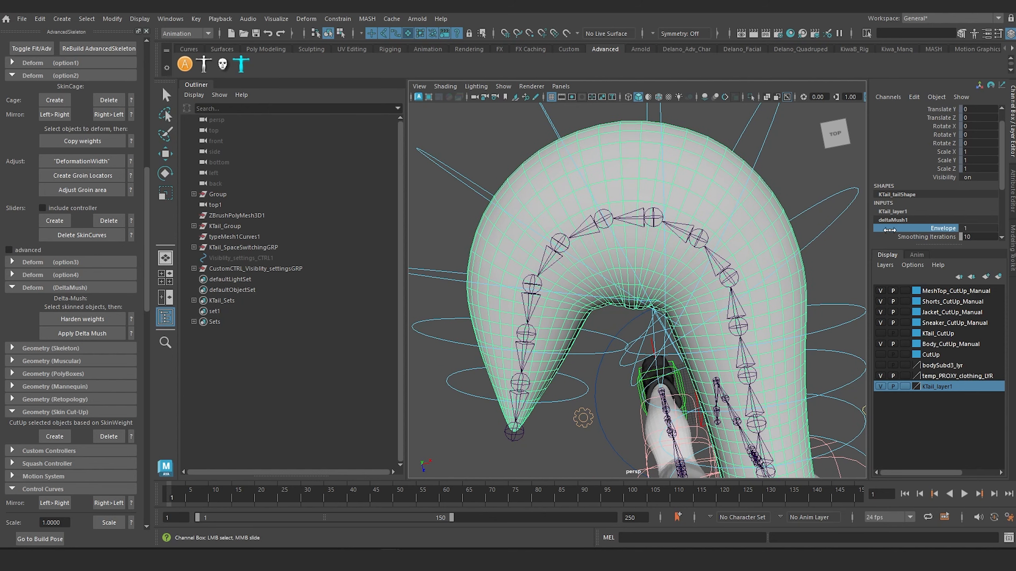
middle_click_drag(651, 233, 890, 234)
Exclude surfaces from selection, reset the tail FK controls' Rotate X, Y and Z to 0, and deselect them.
scroll(602, 218, "down", 5)
left_click_drag(601, 217, 560, 193, "alt")
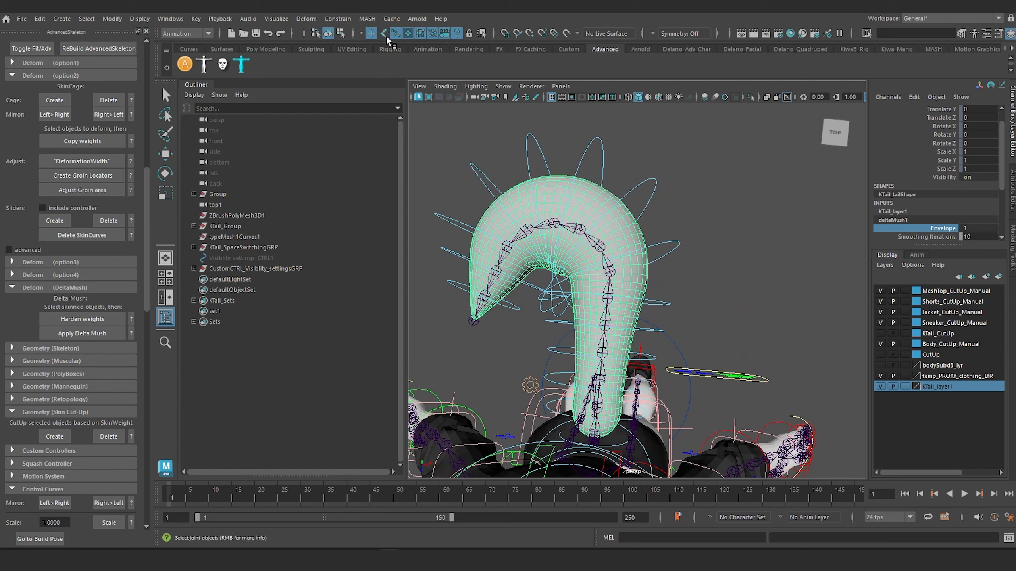
left_click(409, 34)
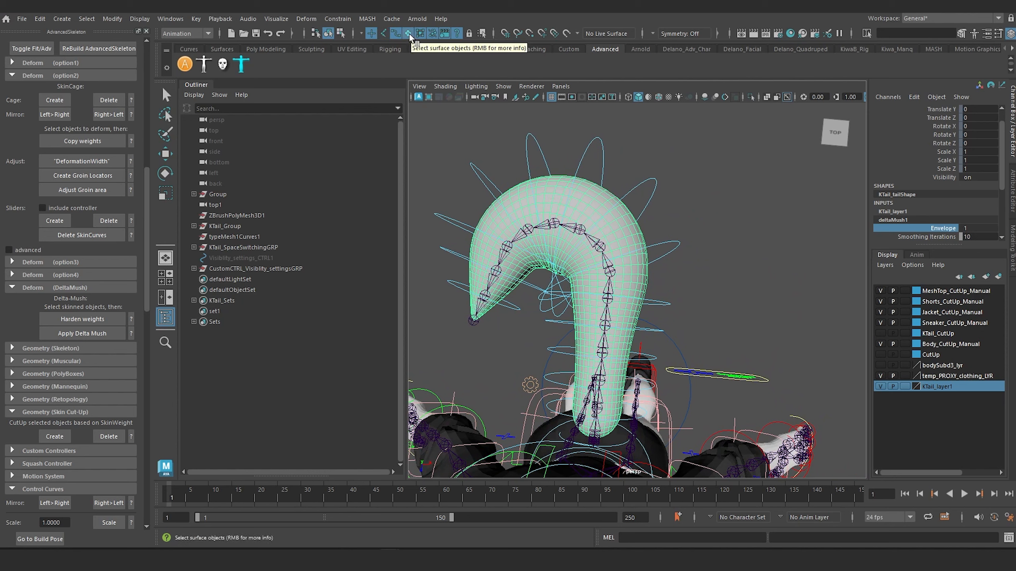
left_click_drag(536, 229, 681, 322, "alt")
key("e")
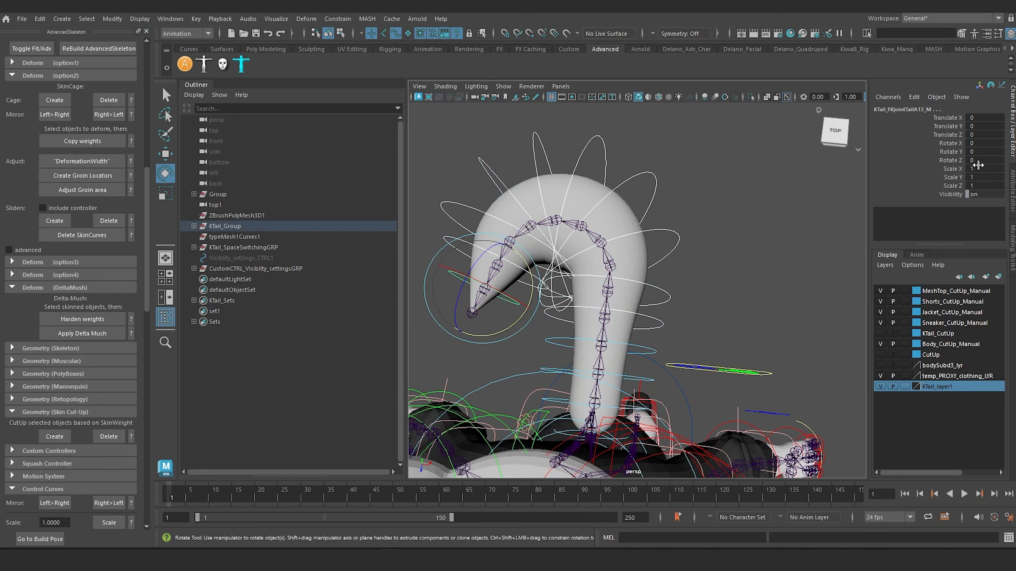
left_click_drag(976, 144, 977, 158)
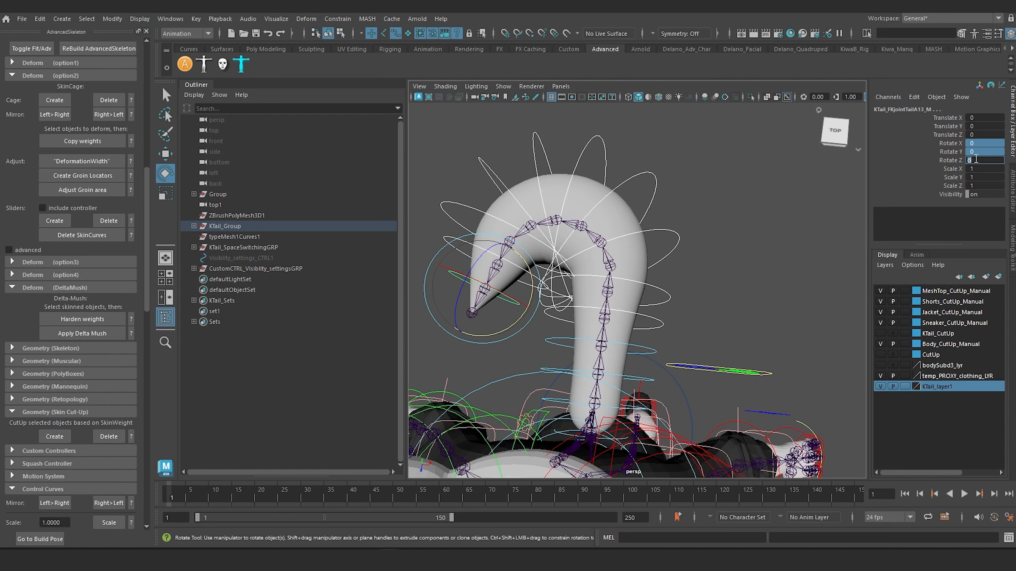
key("Return")
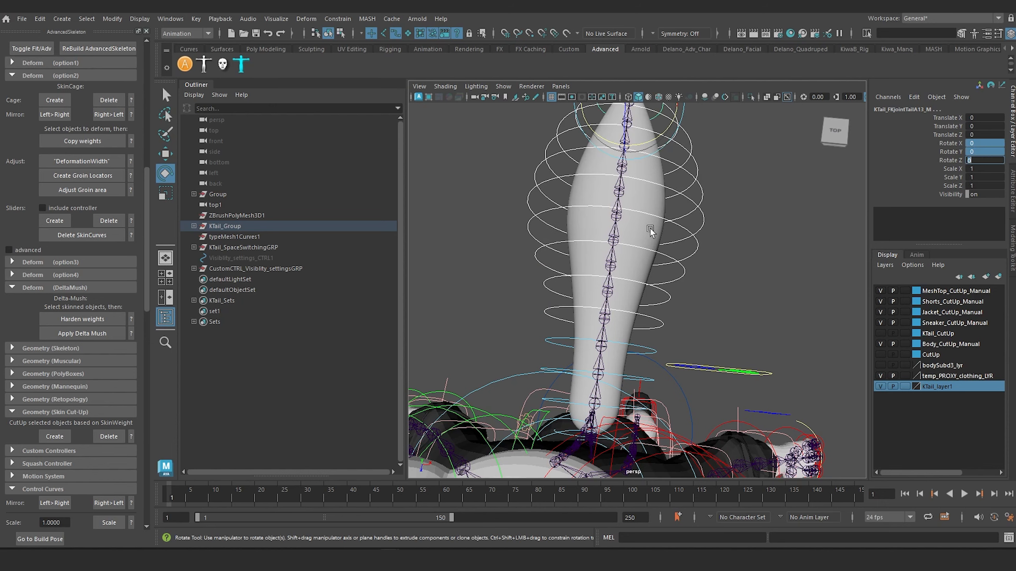
left_click_drag(562, 282, 664, 218, "alt")
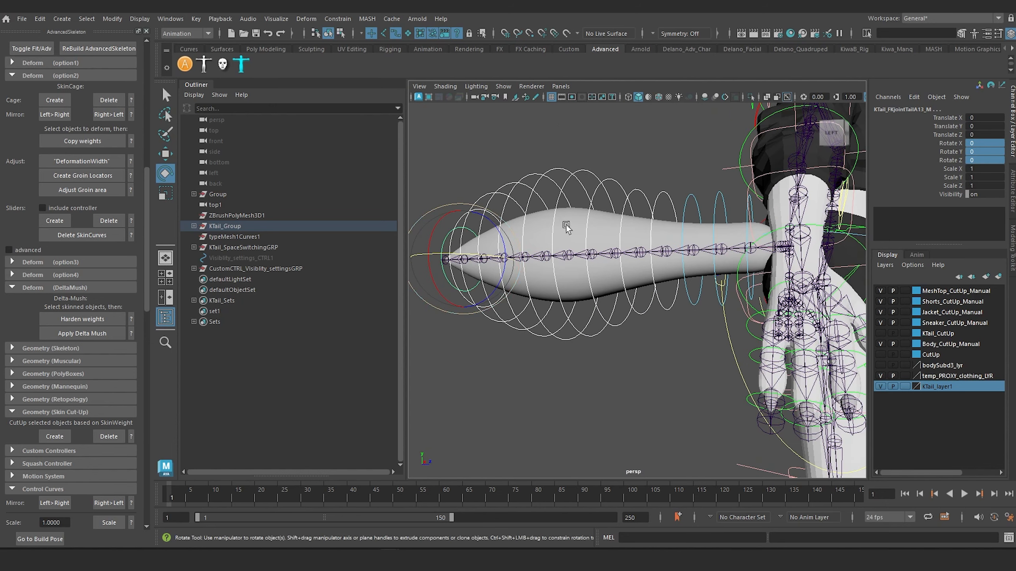
left_click_drag(566, 200, 620, 206, "alt")
left_click(611, 149)
Check the contents of the custom control visibility settings group and the main rig Group, expanding Group in the Outliner.
scroll(671, 203, "down", 4)
middle_click_drag(671, 202, 632, 233, "alt")
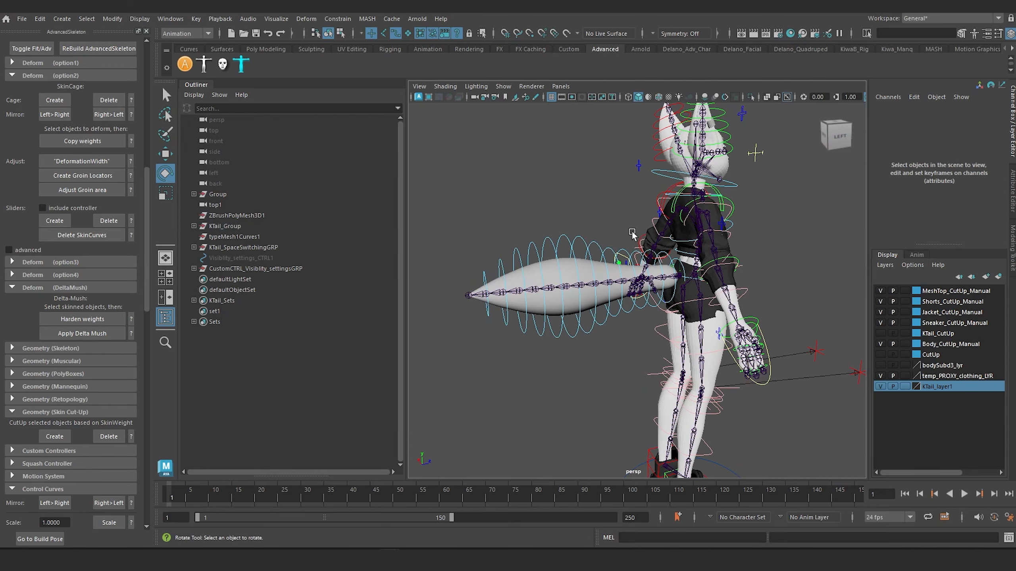
left_click_drag(632, 233, 611, 215, "alt")
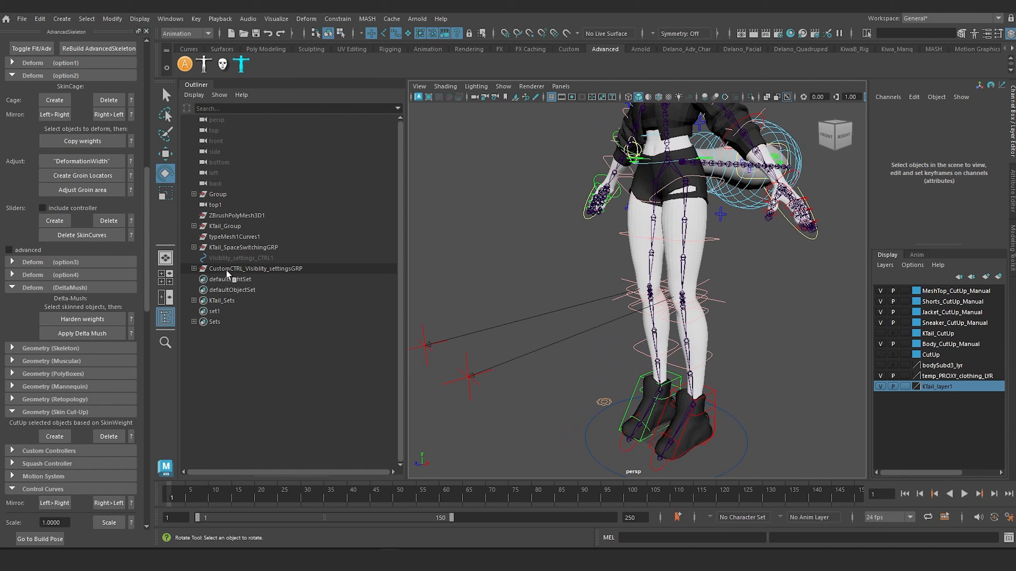
left_click(236, 267)
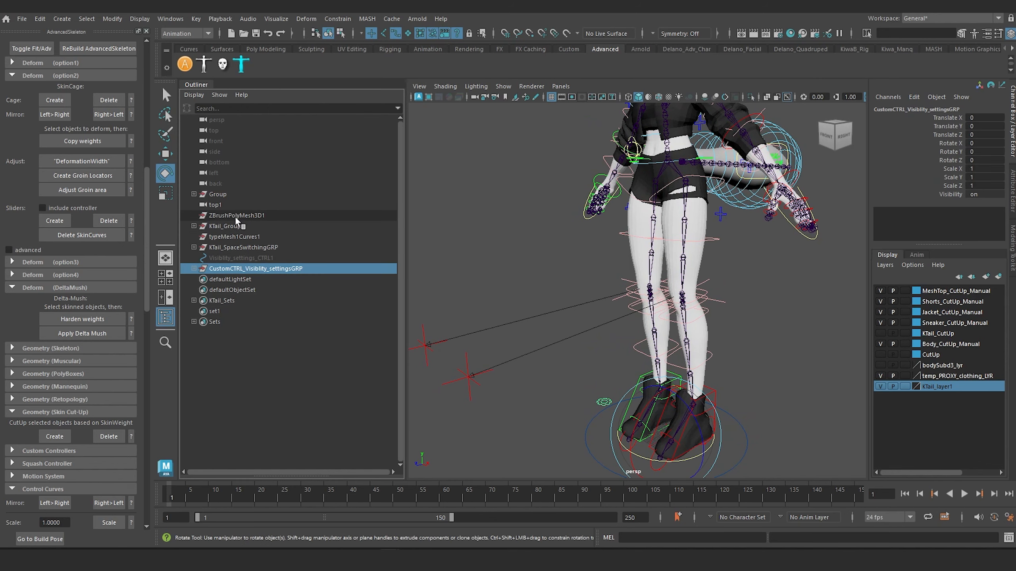
left_click(194, 194)
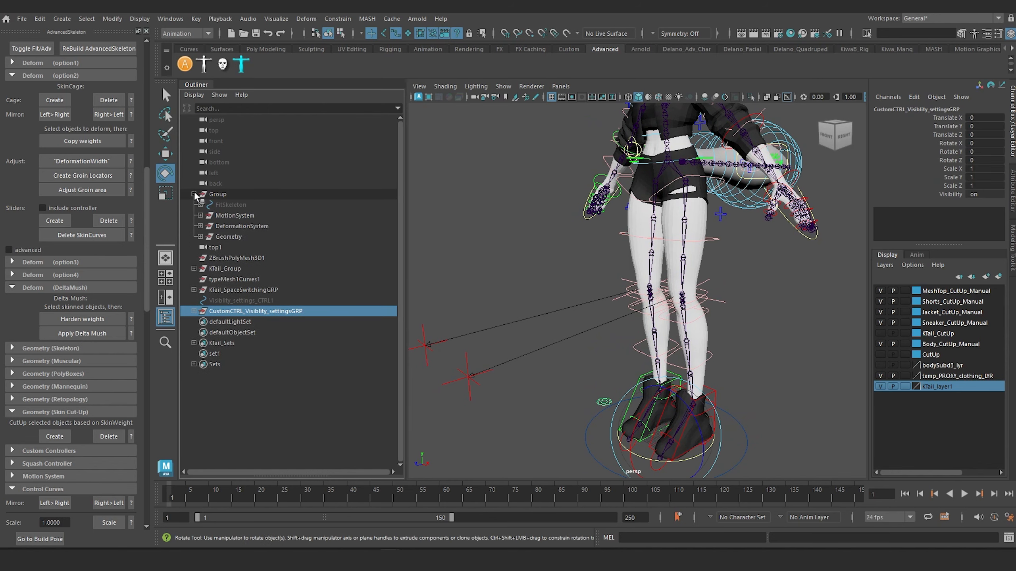
left_click(219, 194)
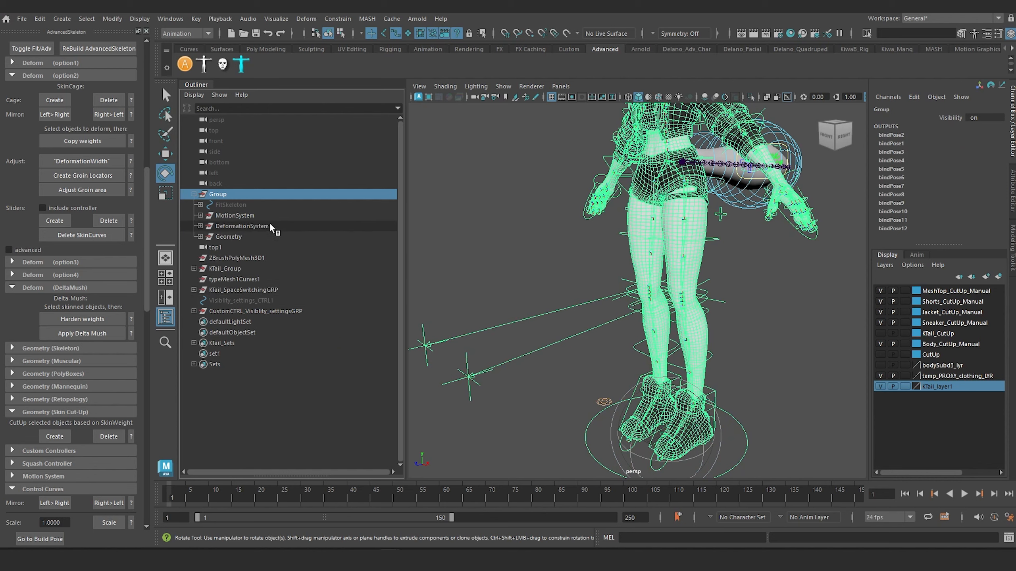
left_click(497, 268)
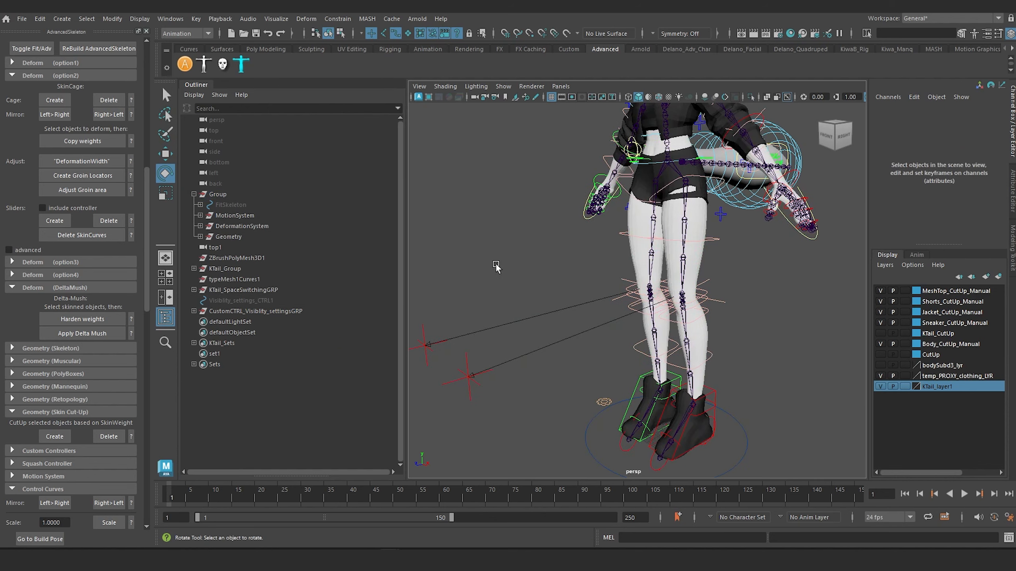
Group KTail_Group, KTail_SpaceSwitchingGRP and CustomCTRL_Visiblity_settingsGRP together.
left_click(242, 311)
left_click(236, 290, "ctrl")
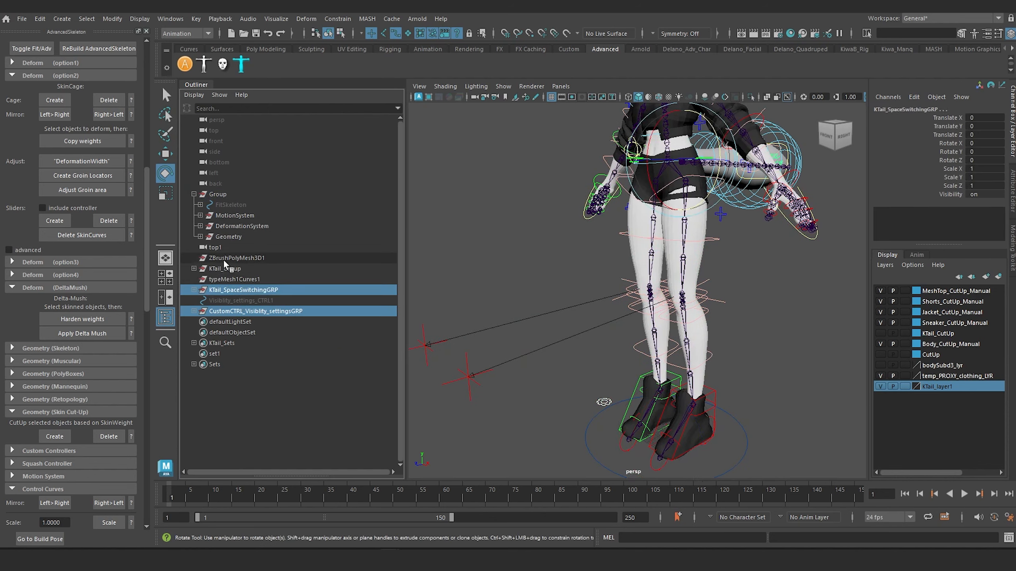
left_click(230, 269)
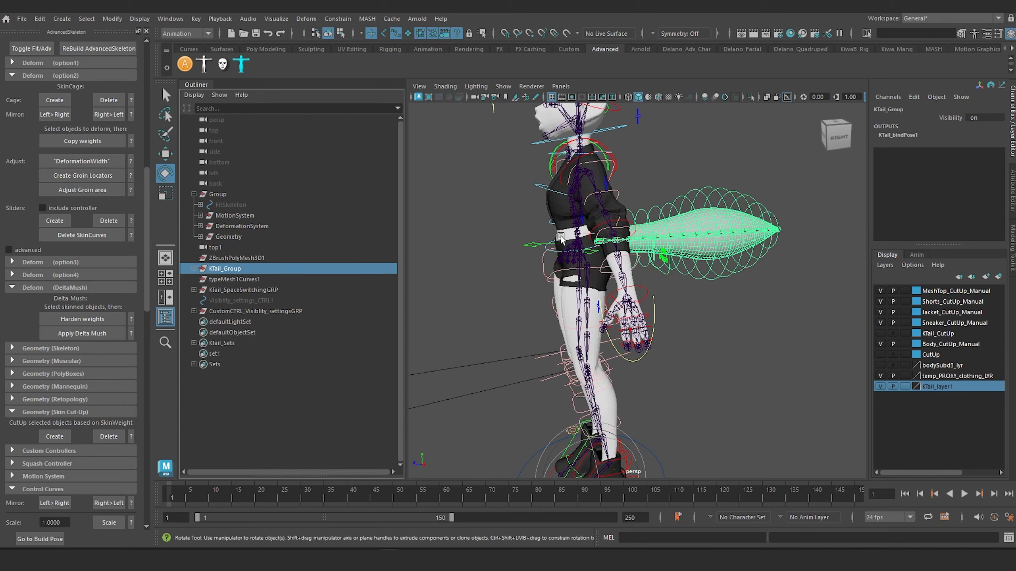
left_click(256, 290, "ctrl")
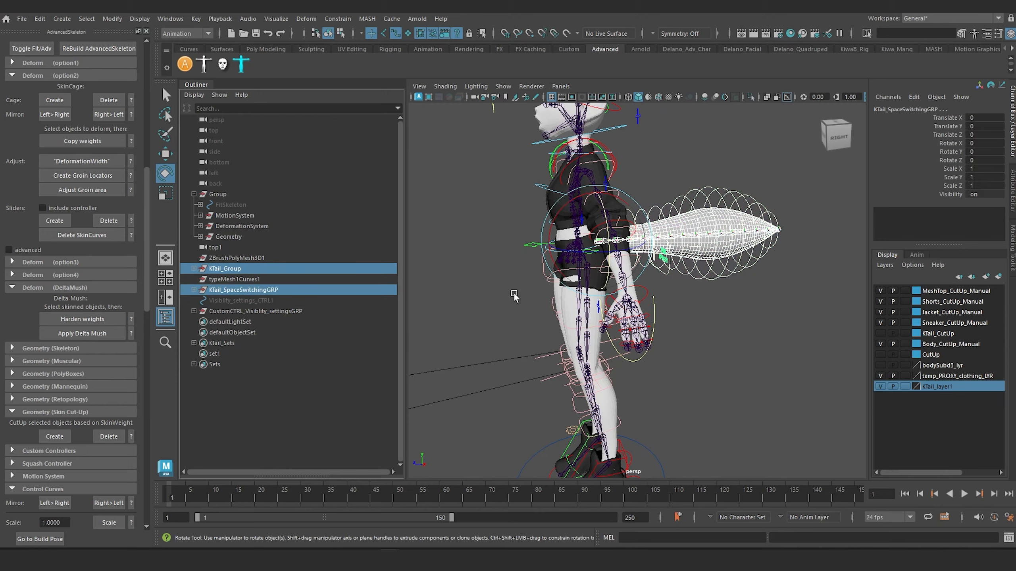
left_click_drag(514, 296, 464, 285, "alt")
scroll(520, 246, "up", 5)
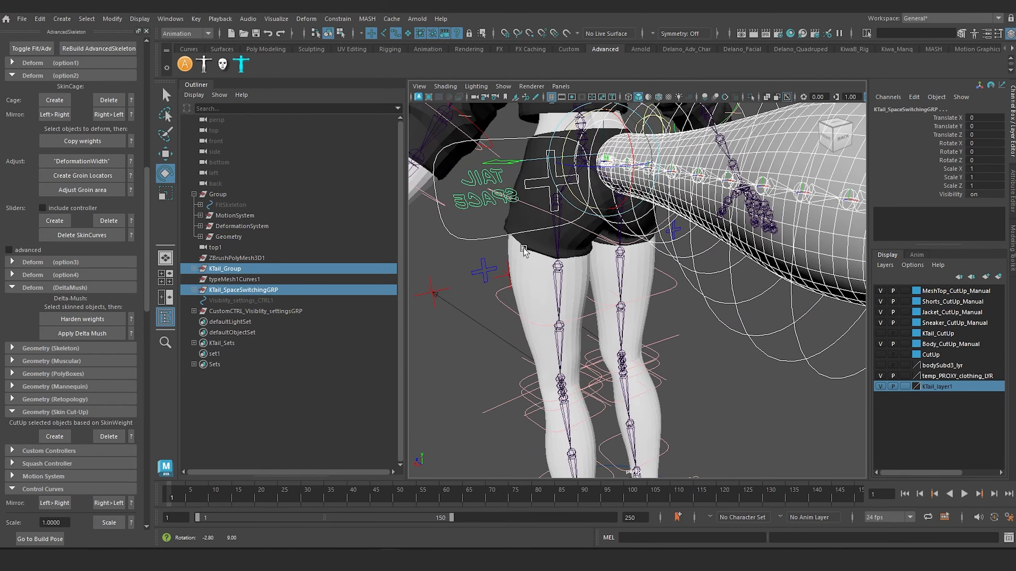
left_click_drag(523, 251, 512, 256, "alt")
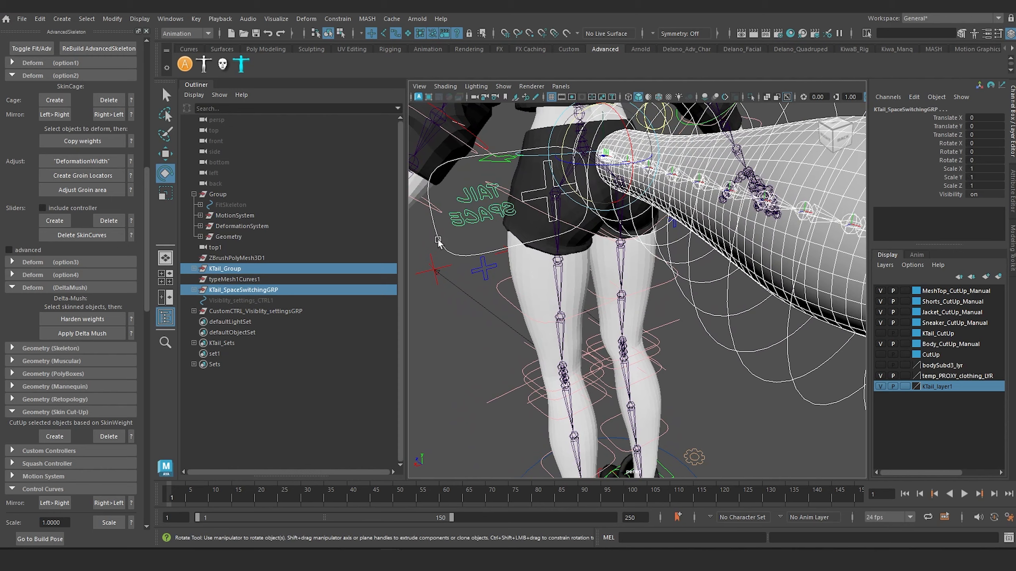
left_click(254, 312, "ctrl")
left_click_drag(554, 372, 563, 252, "alt")
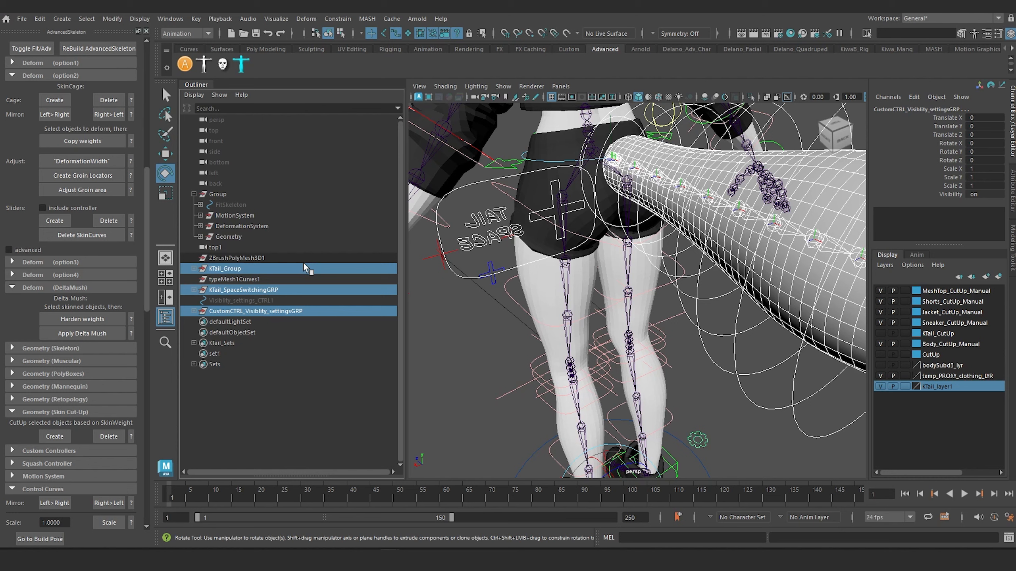
key("ctrl+g")
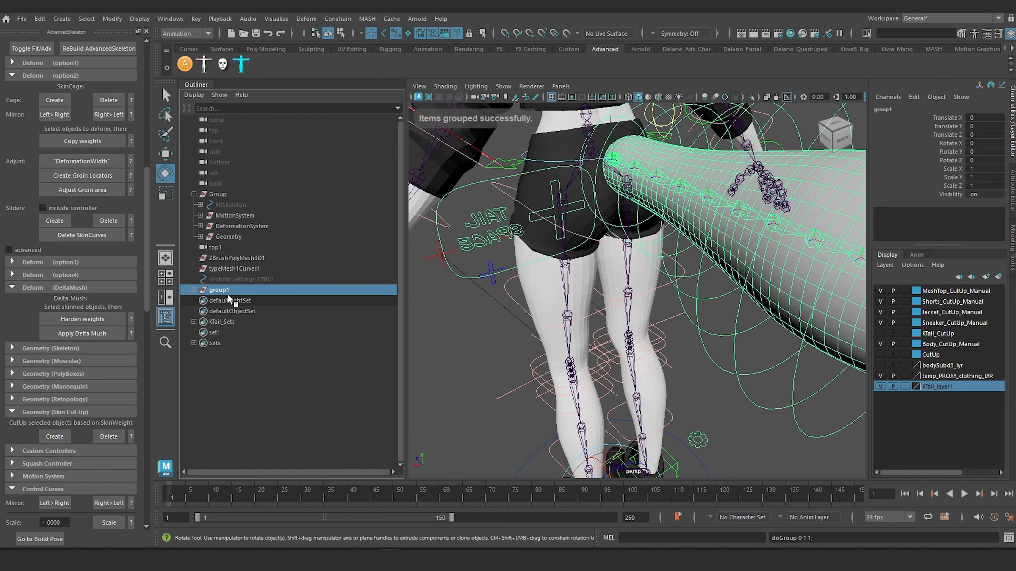
Rename the new group containing the tail and custom control groups as CustomSetup.
double_click(222, 291)
type("C")
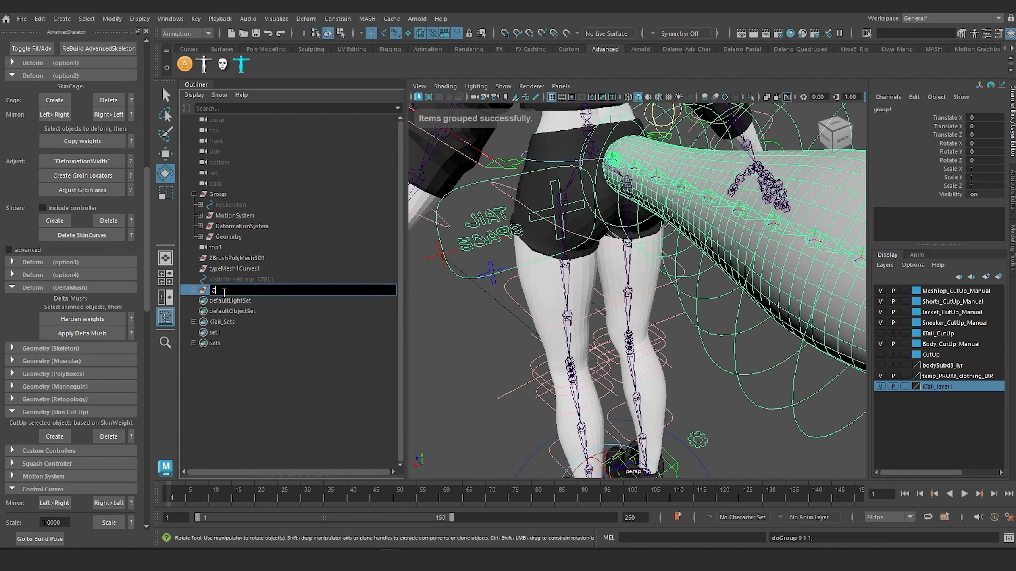
type("ustomSetup")
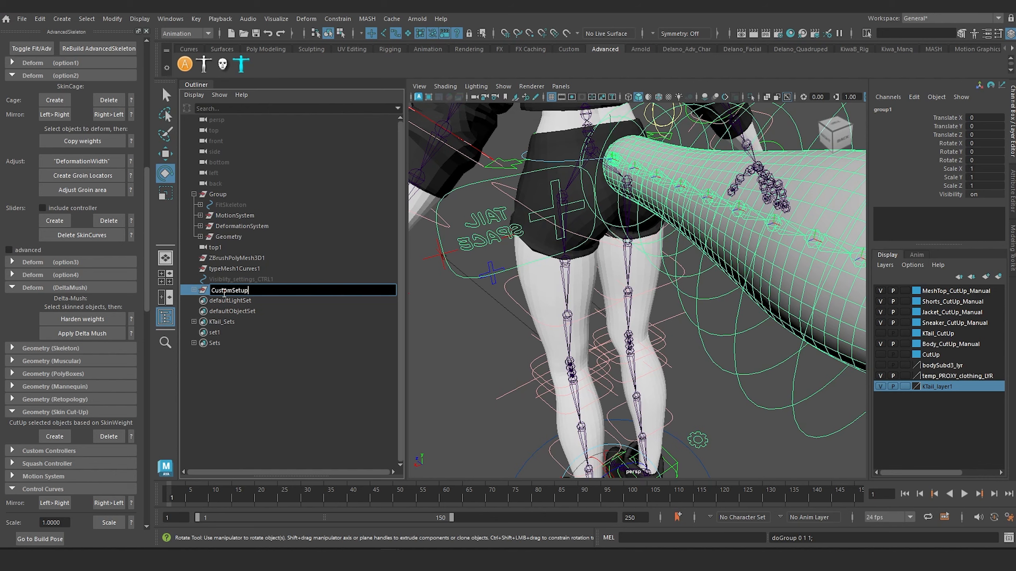
key("Return")
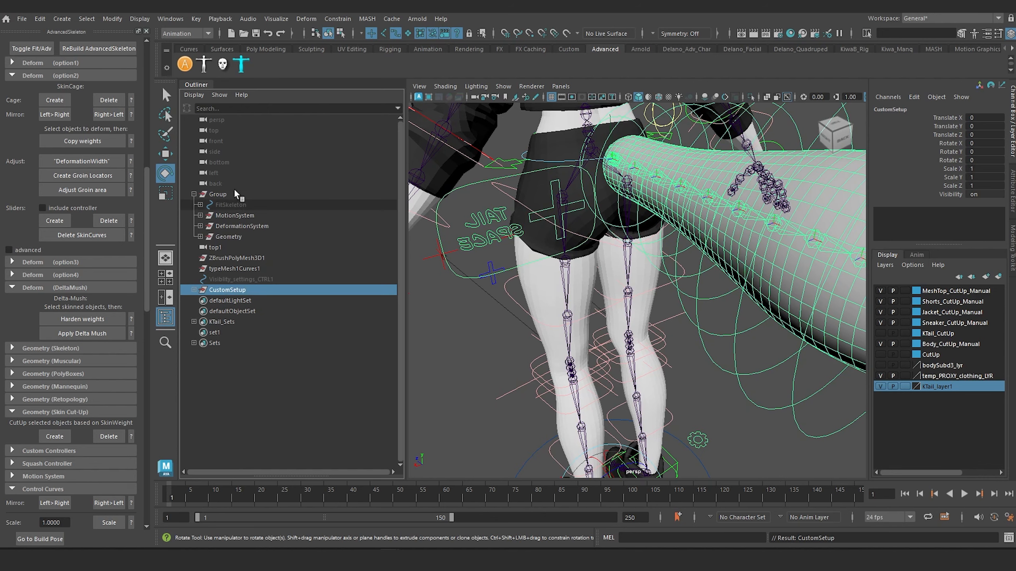
Parent CustomSetup under the main rig Group and clear the selection.
left_click(219, 194, "ctrl")
key("p")
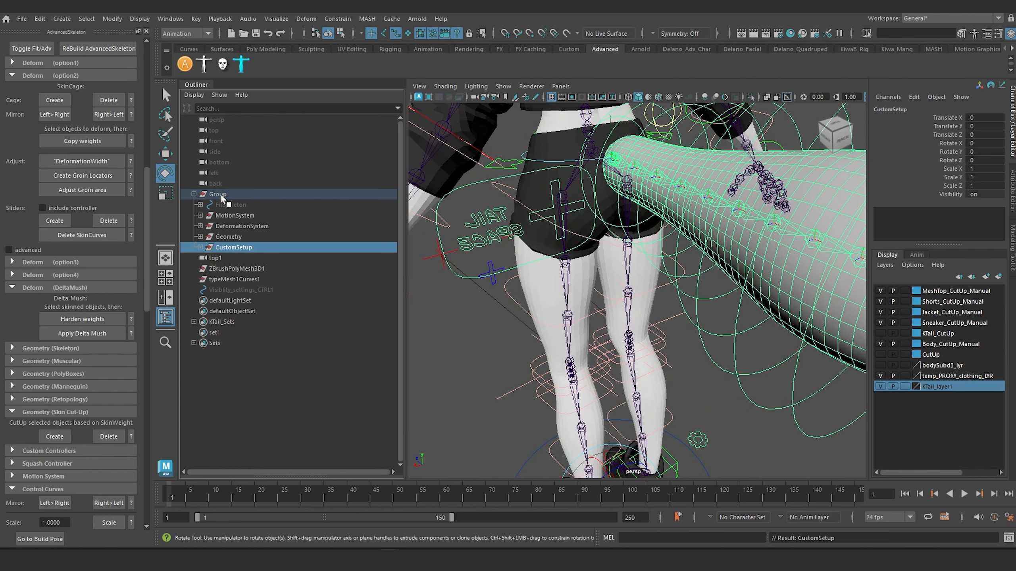
left_click(221, 194)
left_click(503, 330)
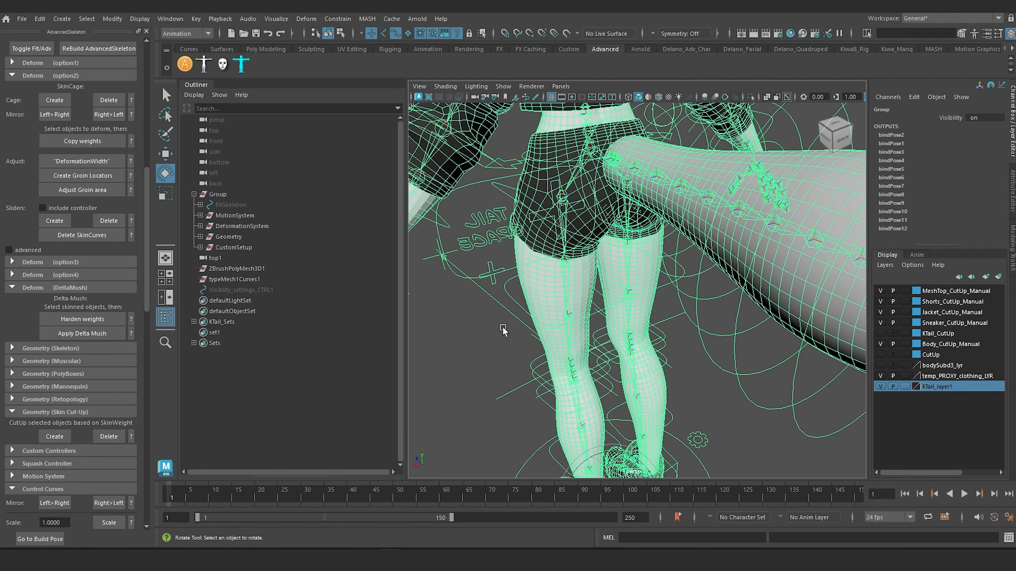
Test the whole rig's scaling with the Main control around the character's feet.
scroll(504, 330, "down", 5)
left_click_drag(505, 330, 586, 286, "alt")
middle_click_drag(586, 286, 590, 275, "alt")
left_click_drag(590, 275, 619, 330, "alt")
left_click_drag(653, 367, 658, 373)
middle_click_drag(658, 373, 651, 408, "alt")
left_click_drag(651, 408, 635, 397, "alt")
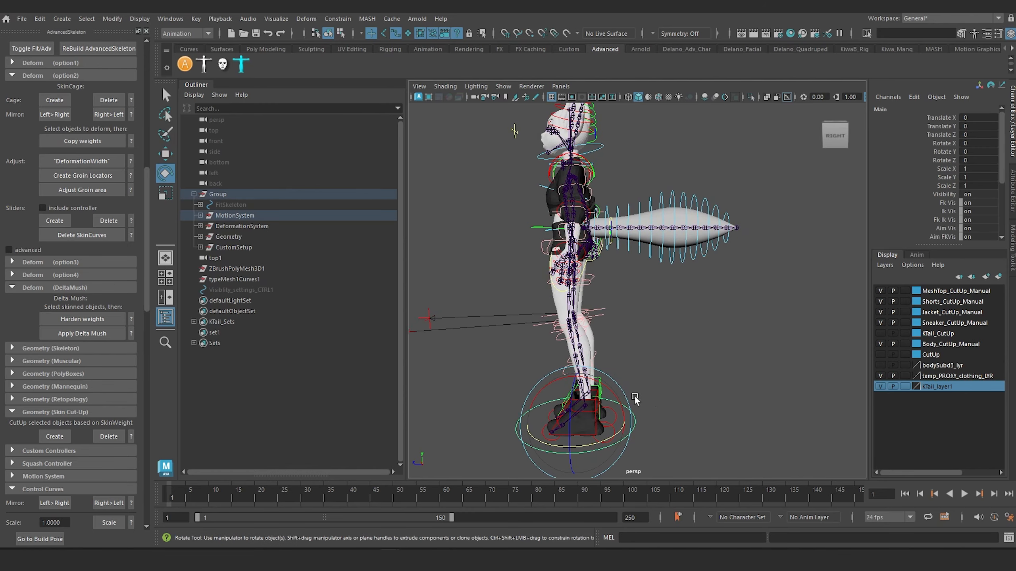
key("r")
left_click_drag(577, 422, 664, 417)
Scale KTail_Main uniformly to about 1.504 as a test, and undo the scaling.
middle_click_drag(655, 212, 677, 351, "alt")
scroll(677, 351, "up", 5)
left_click_drag(677, 351, 624, 340, "alt")
scroll(564, 311, "up", 6)
scroll(573, 311, "down", 6)
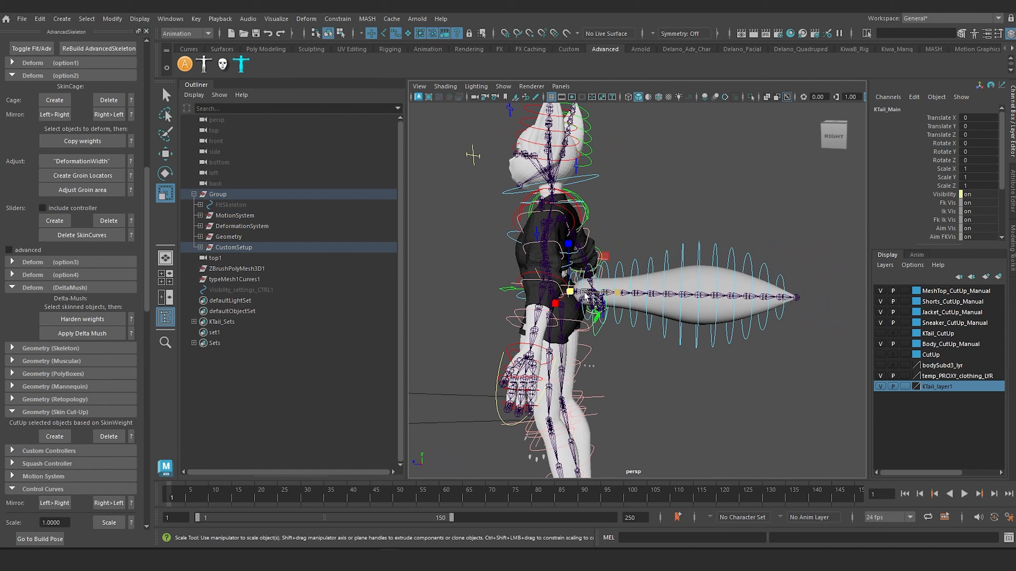
left_click_drag(585, 295, 625, 308)
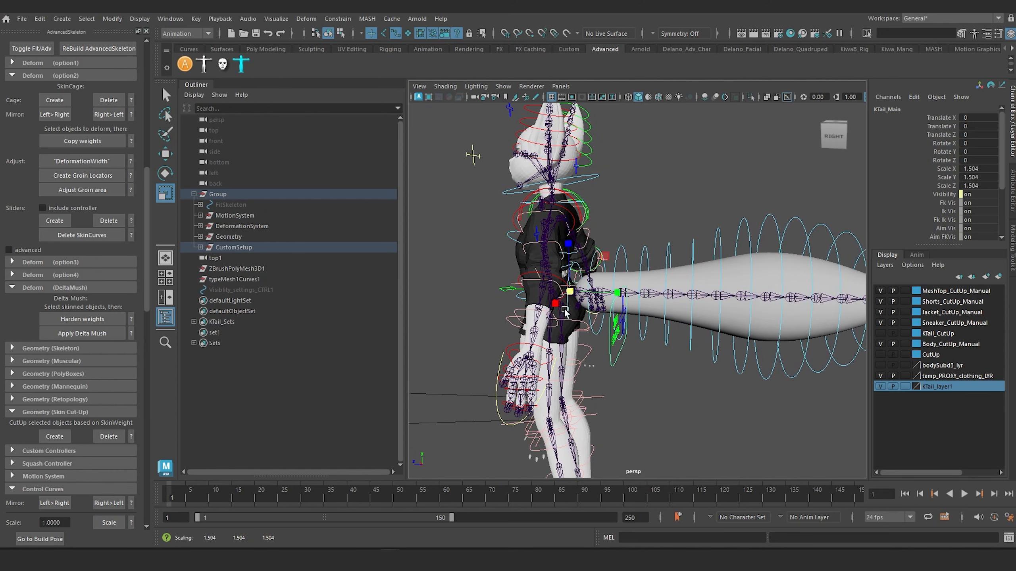
key("ctrl+z")
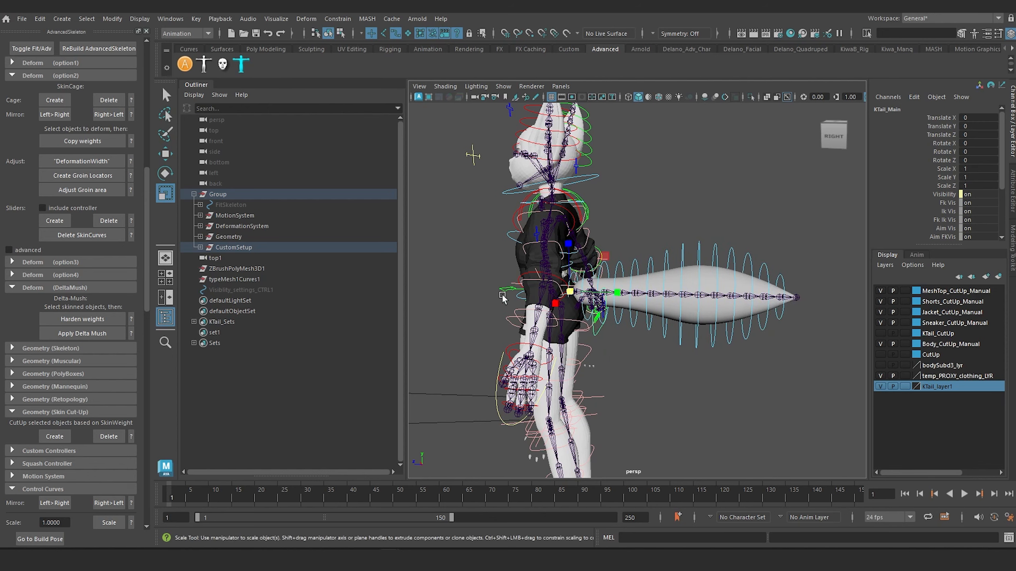
Turn the body with its root control, test-scale KTail_Main by about 1.257, and undo that scaling.
left_click(501, 289)
key("e")
left_click_drag(573, 298, 502, 355)
left_click(501, 355)
left_click(558, 303)
key("r")
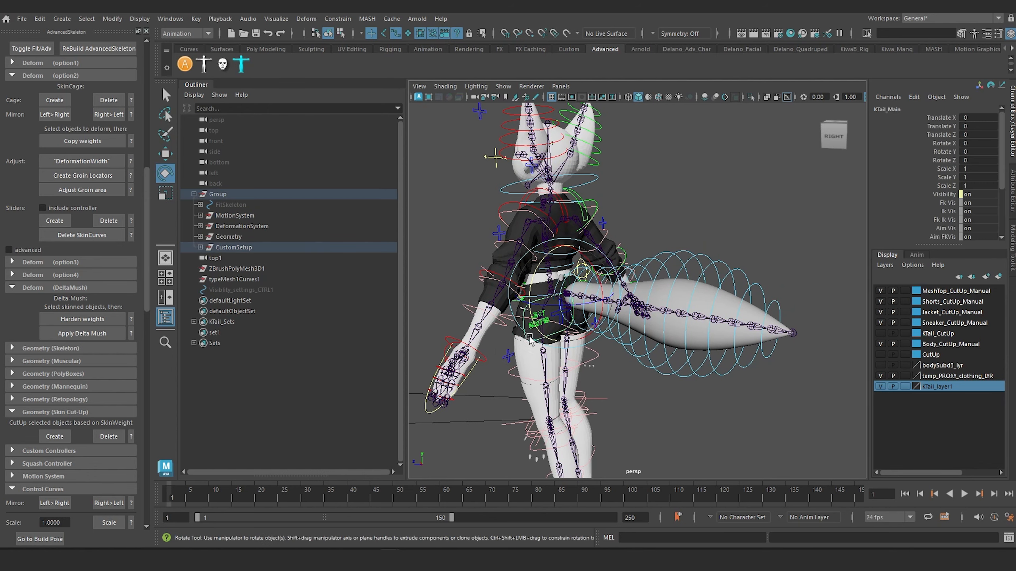
left_click_drag(572, 293, 564, 313)
key("ctrl+z")
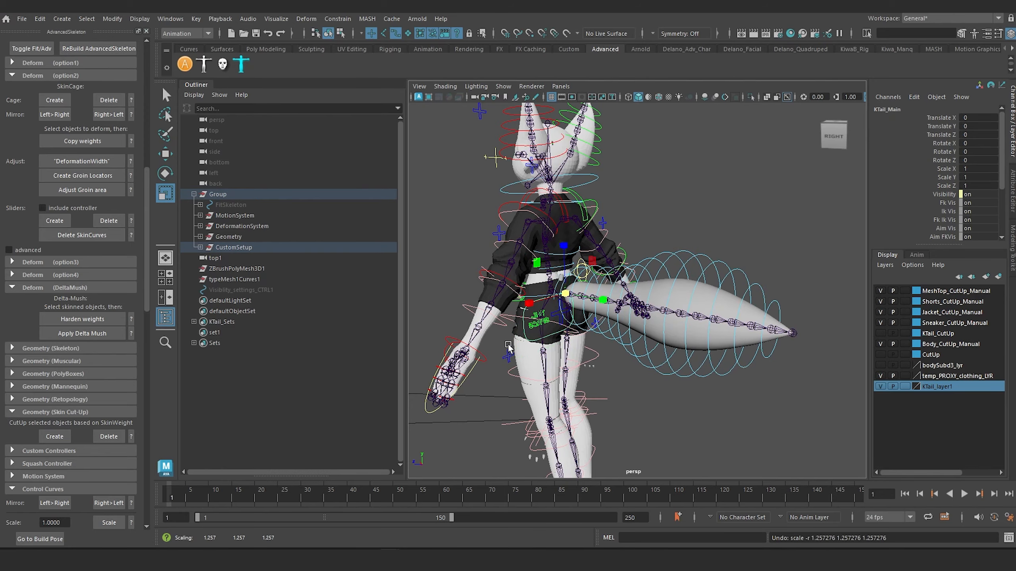
Examine the posed character and tail from several angles and select the KTail_SpaceSwitching control beside the hips.
left_click_drag(507, 342, 565, 333, "alt")
middle_click_drag(634, 332, 600, 287, "alt")
scroll(601, 288, "down", 3)
left_click_drag(601, 289, 736, 382, "alt")
scroll(663, 327, "up", 5)
left_click(722, 347)
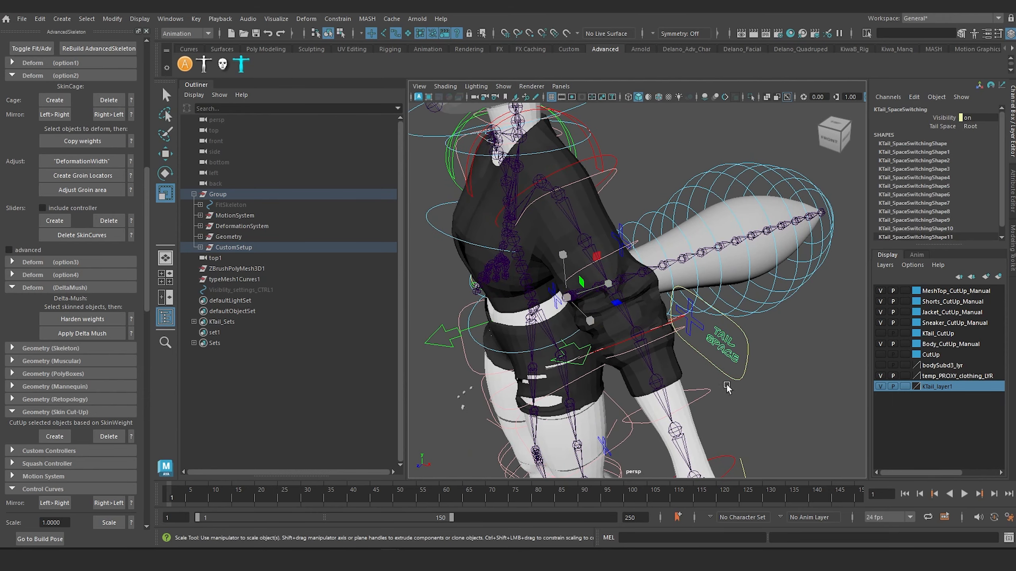
middle_click_drag(727, 387, 683, 299, "alt")
scroll(683, 299, "down", 5)
left_click_drag(683, 300, 637, 295, "alt")
scroll(638, 297, "up", 2)
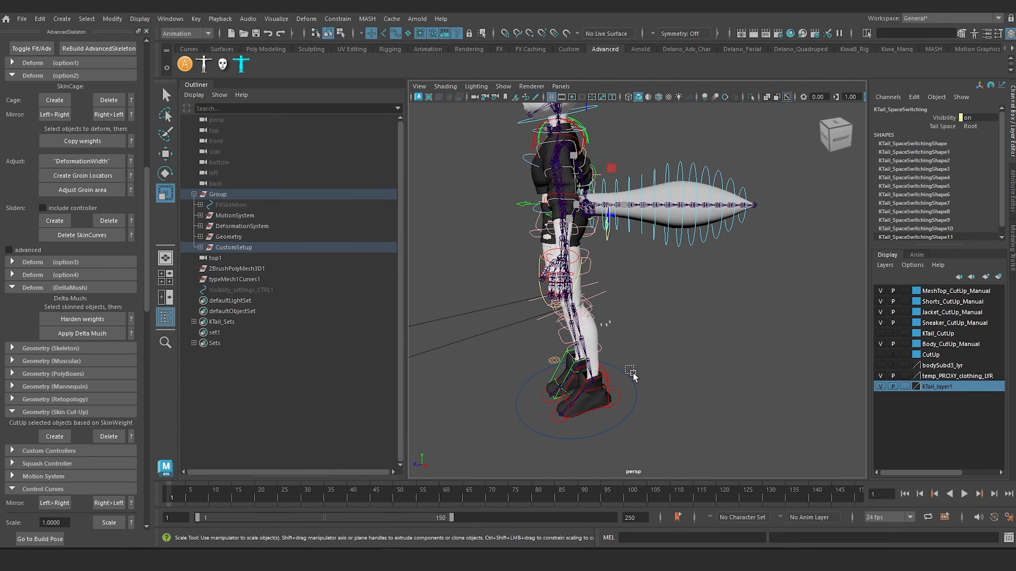
left_click(632, 377)
left_click_drag(637, 284, 661, 283, "alt")
left_click(671, 283)
left_click(645, 242)
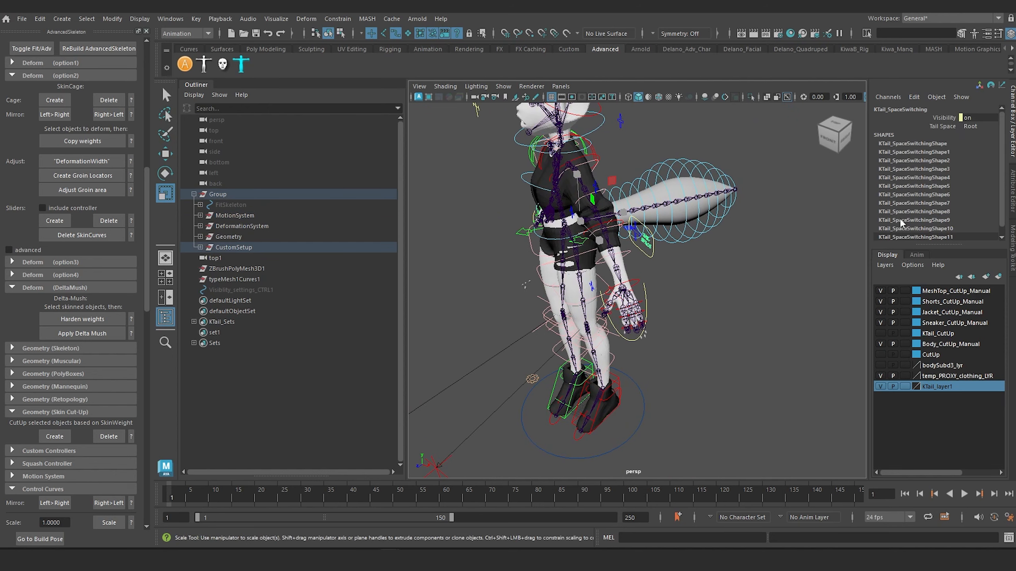
Compare the tail's orientation with Tail Space switched to Main and back to Root.
left_click(942, 126)
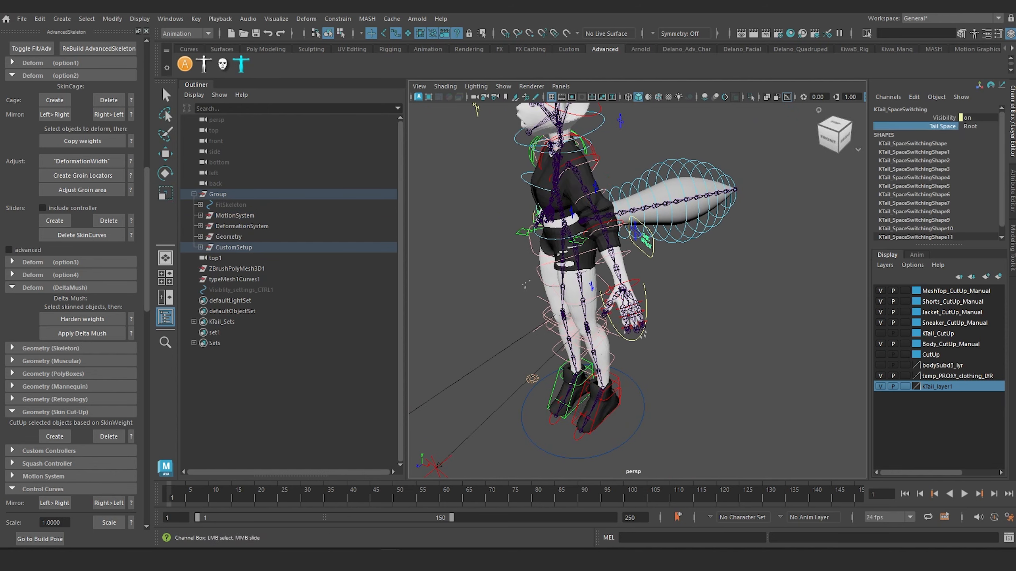
middle_click_drag(724, 288, 744, 288)
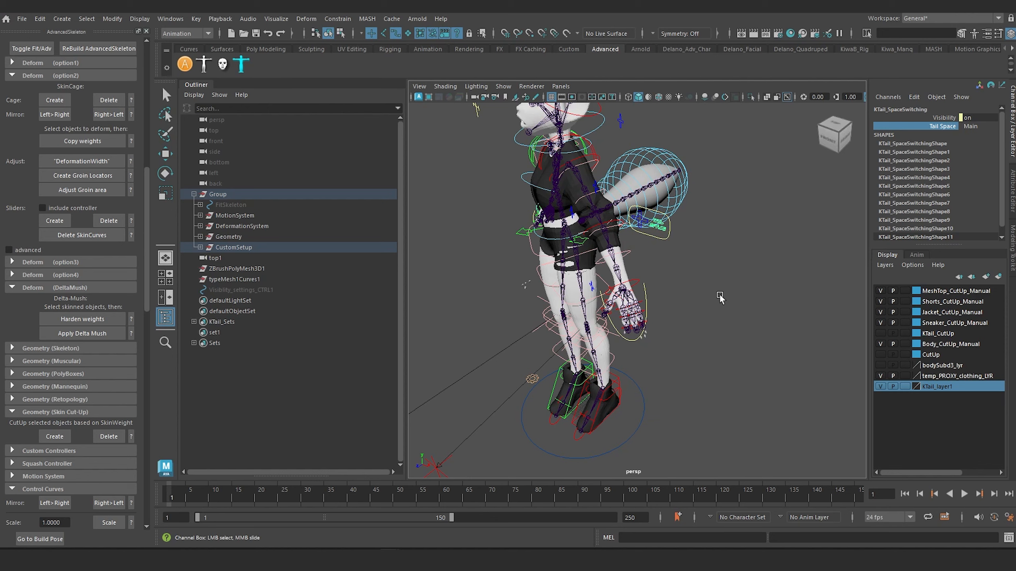
left_click_drag(676, 299, 638, 308, "alt")
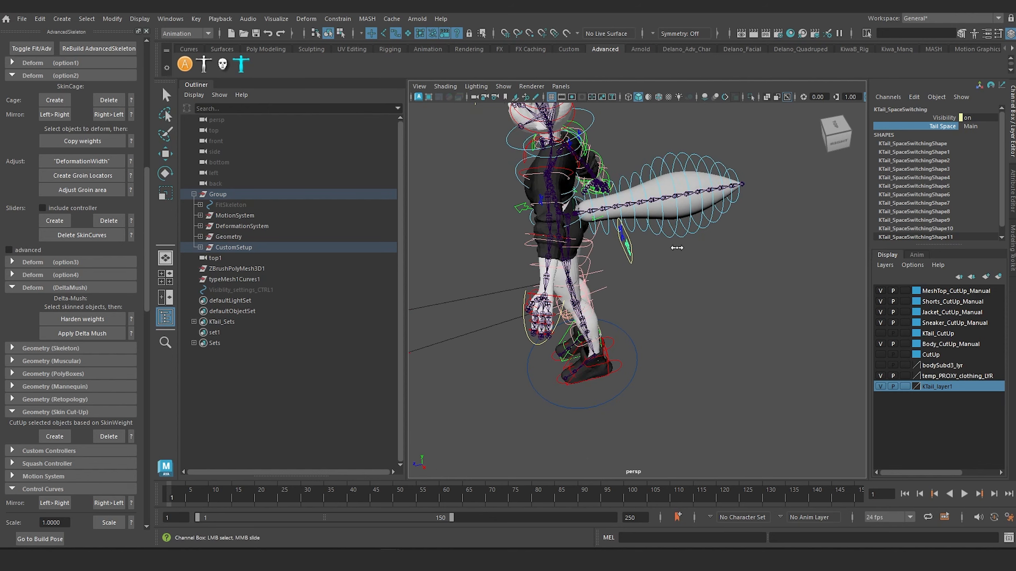
middle_click_drag(677, 248, 849, 253)
middle_click_drag(636, 253, 317, 253)
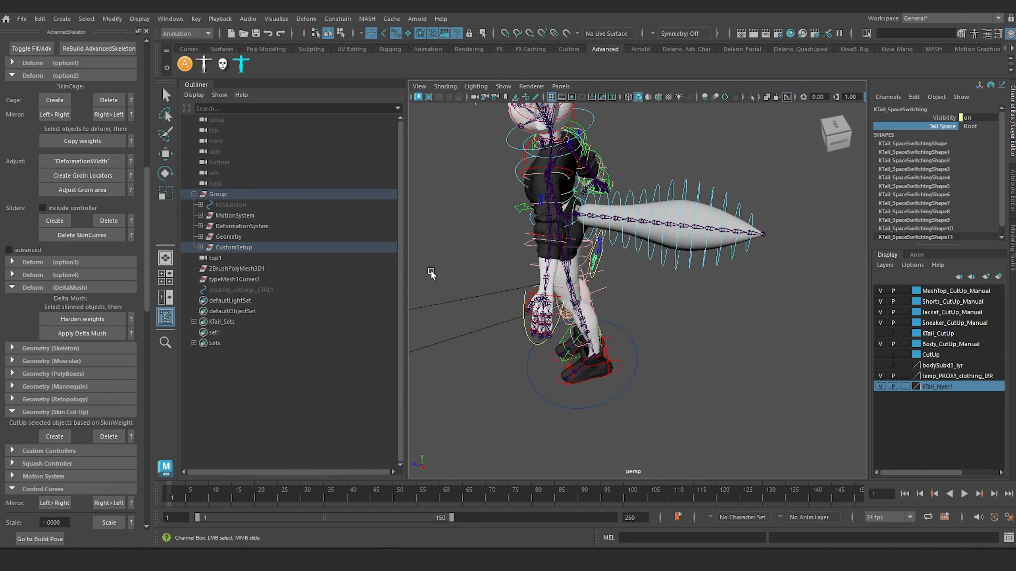
left_click_drag(508, 360, 479, 334, "alt")
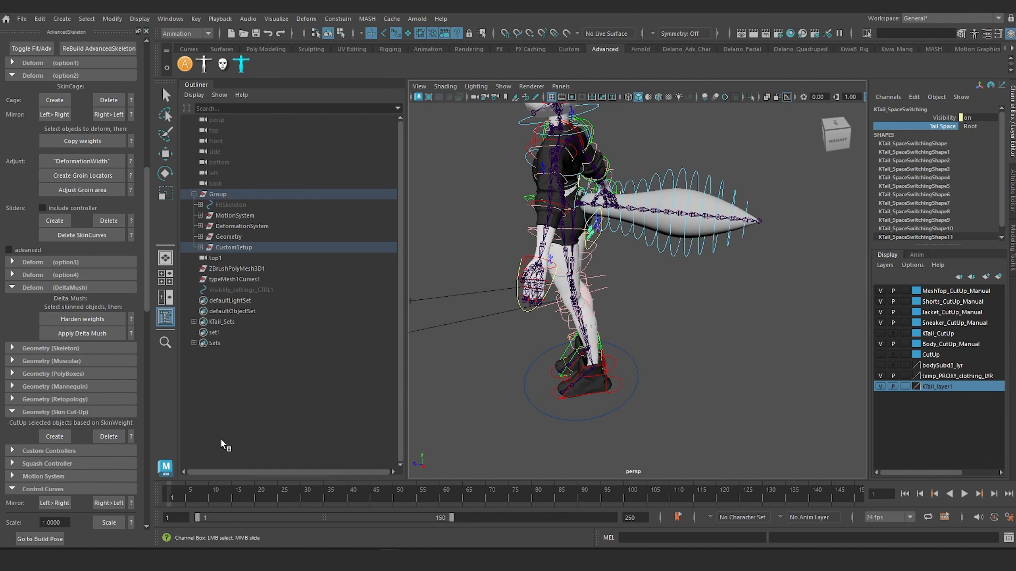
Return the rig to its build pose and inspect the character.
left_click(31, 539)
scroll(556, 365, "up", 5)
left_click_drag(556, 365, 684, 345, "alt")
left_click_drag(660, 272, 776, 276, "alt")
middle_click_drag(784, 277, 672, 272, "alt")
Lock and hide the Visibility attribute of the KTail_SpaceSwitching control.
scroll(672, 273, "up", 5)
scroll(672, 272, "up", 4)
left_click_drag(671, 272, 801, 203, "alt")
left_click_drag(735, 224, 695, 220, "alt")
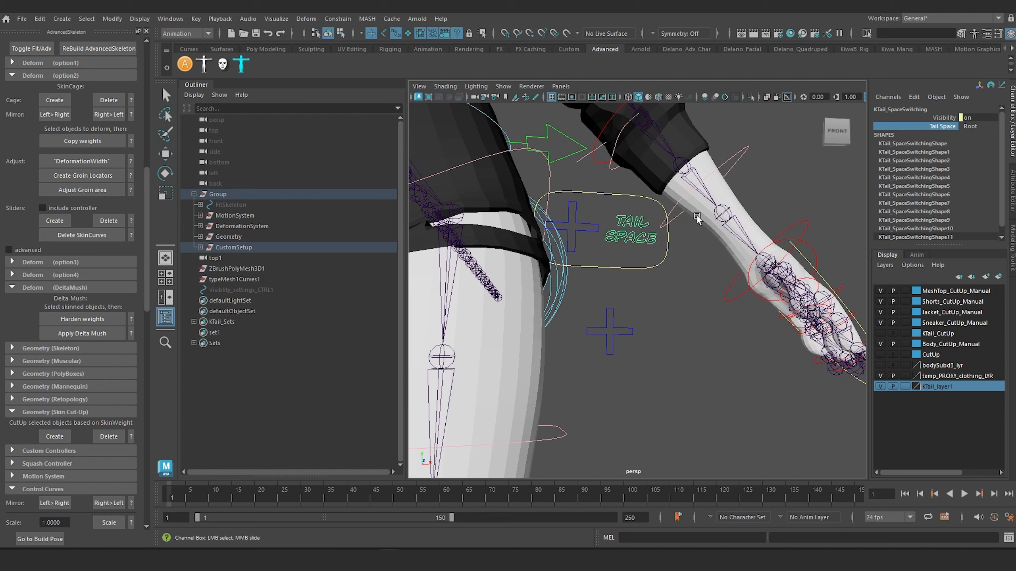
left_click(945, 117)
right_click(944, 120)
left_click(975, 398)
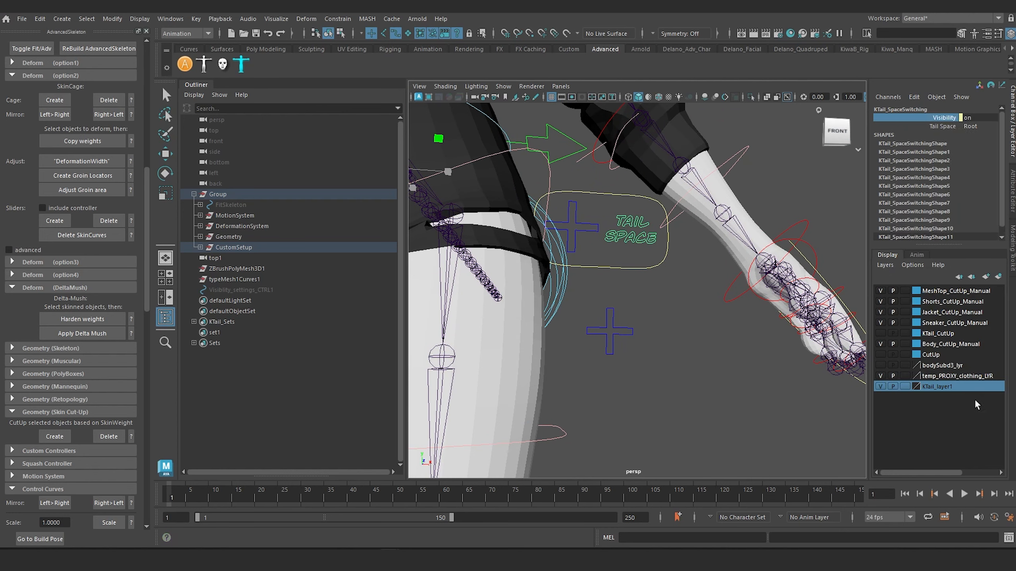
Lock and hide the Visibility attribute of the KTail_Main control.
left_click(623, 273)
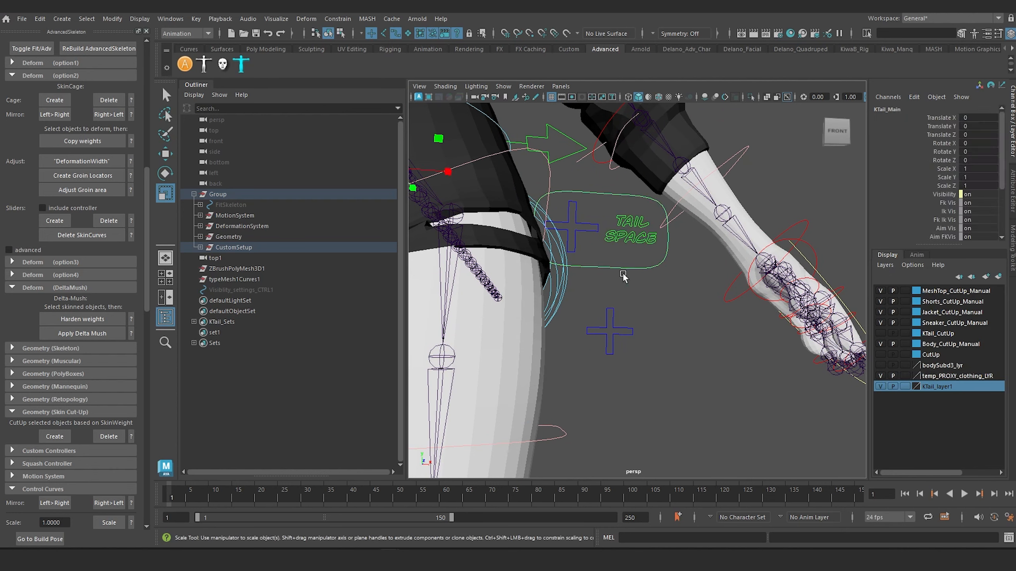
left_click(944, 195)
right_click(941, 196)
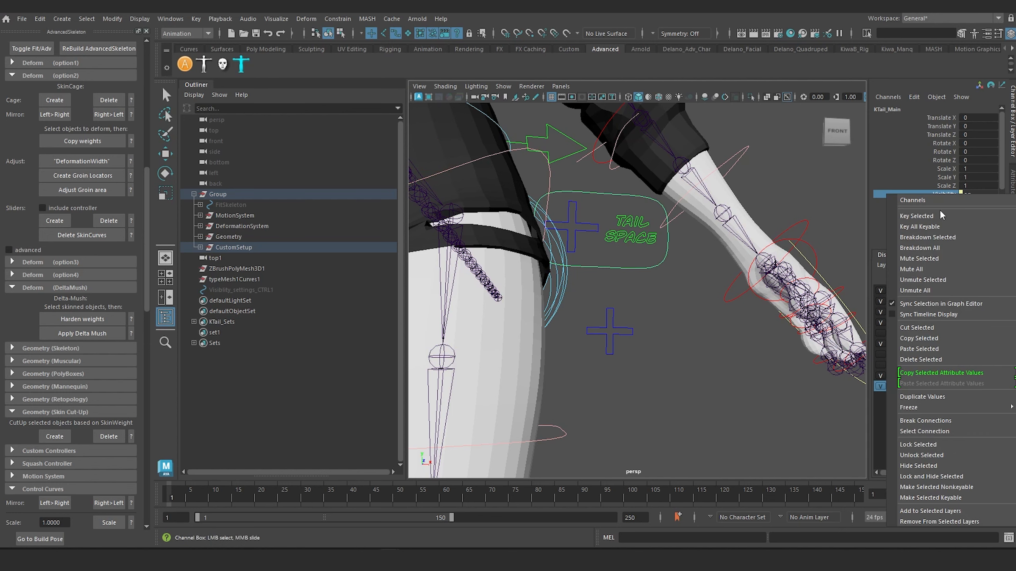
left_click(960, 477)
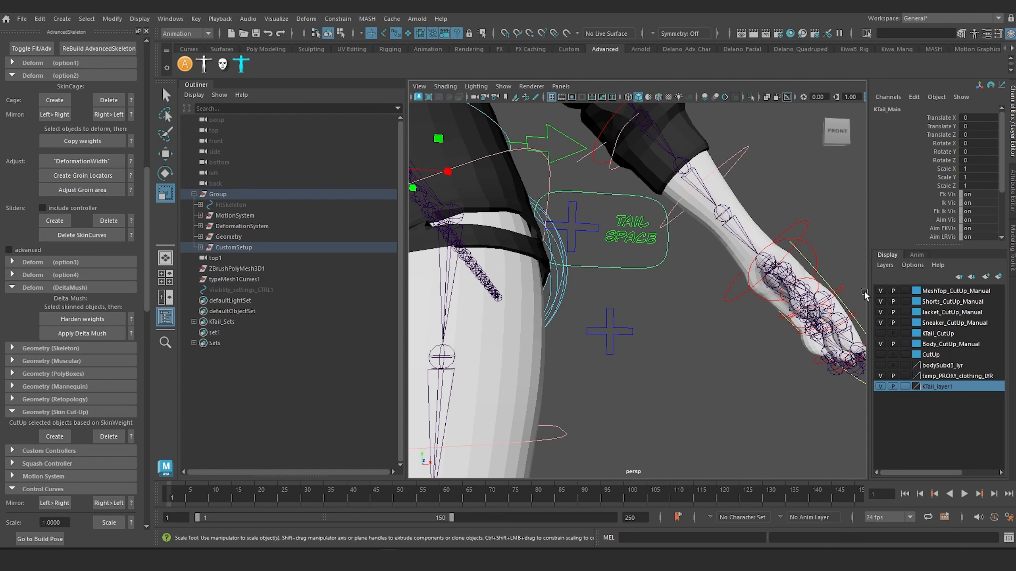
Check the remaining channels of KTail_Main and KTail_SpaceSwitching, and inspect the tail and its controls from the front and side.
left_click(611, 288)
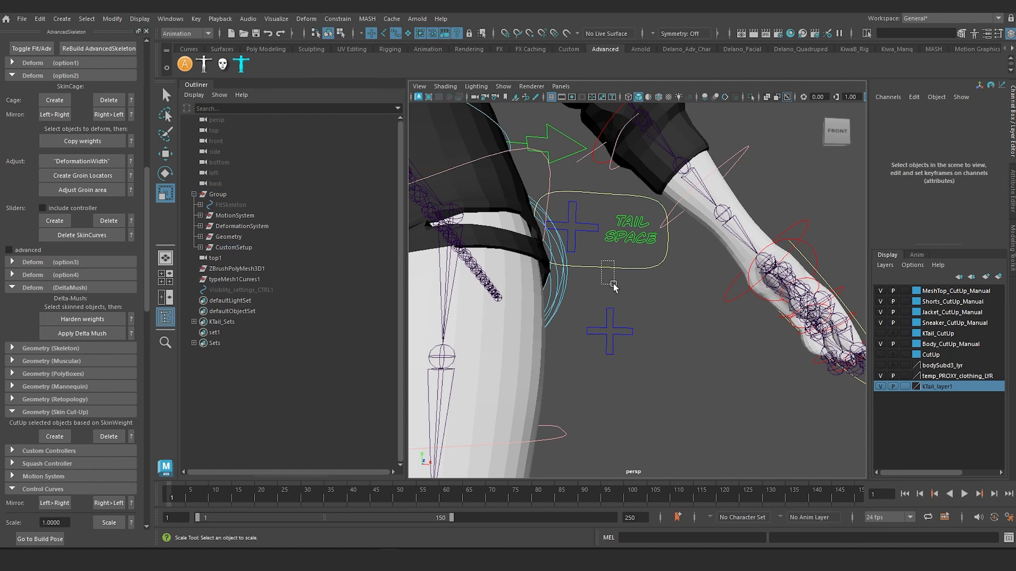
left_click(573, 222)
left_click(598, 231)
left_click(619, 222)
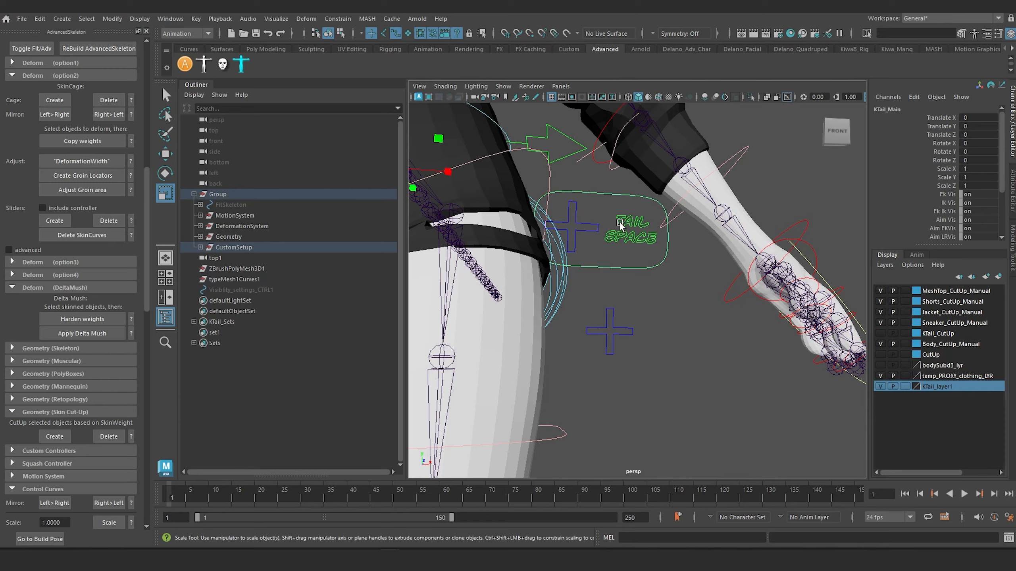
left_click(630, 237)
scroll(624, 235, "down", 8)
middle_click_drag(590, 211, 676, 164, "alt")
left_click_drag(675, 164, 679, 265, "alt")
scroll(594, 295, "up", 6)
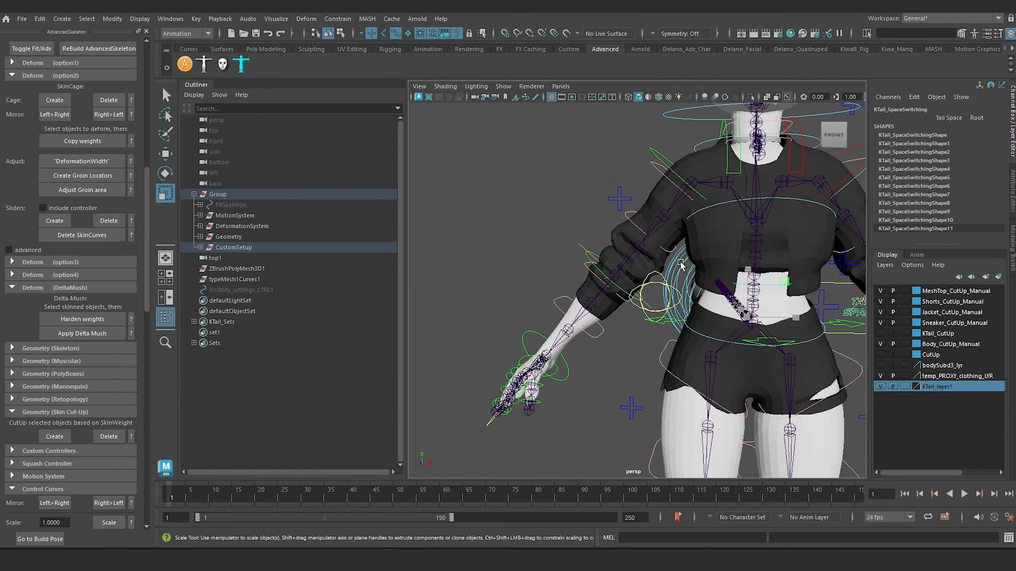
middle_click_drag(678, 258, 592, 285, "alt")
left_click_drag(590, 286, 716, 280, "alt")
left_click_drag(643, 294, 671, 366, "alt")
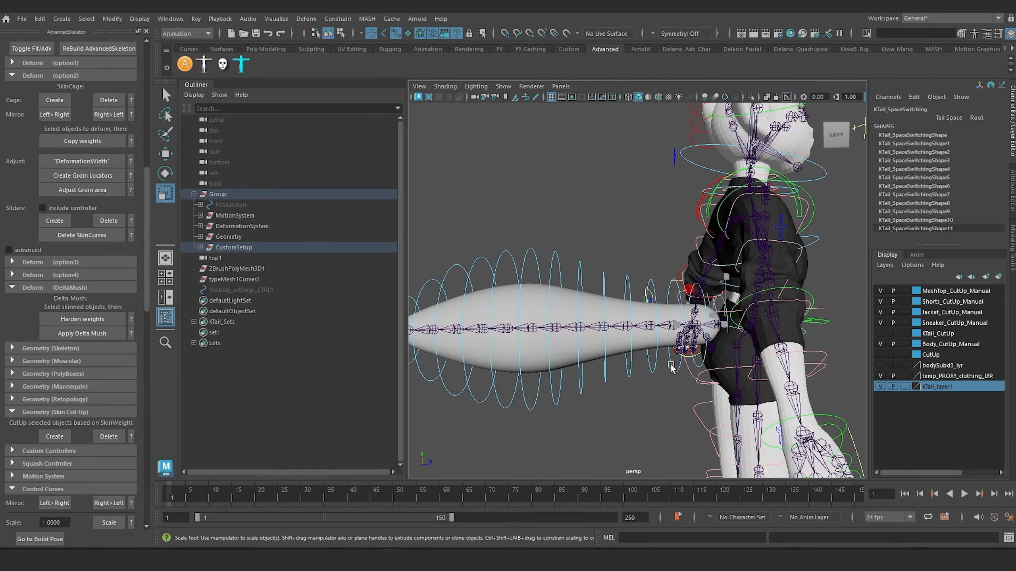
Rename the display layer KTail_layer1 as Tail_GEO.
mouse_move(568, 336)
left_mouse_down("alt")
mouse_move(558, 377)
mouse_move(556, 325)
left_mouse_up("alt")
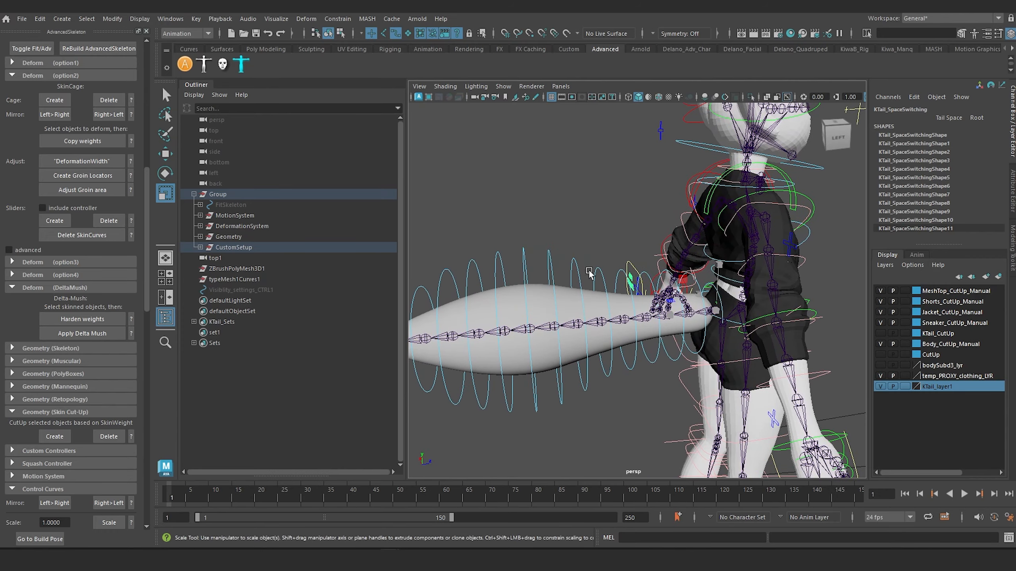
left_click_drag(773, 279, 633, 272, "alt")
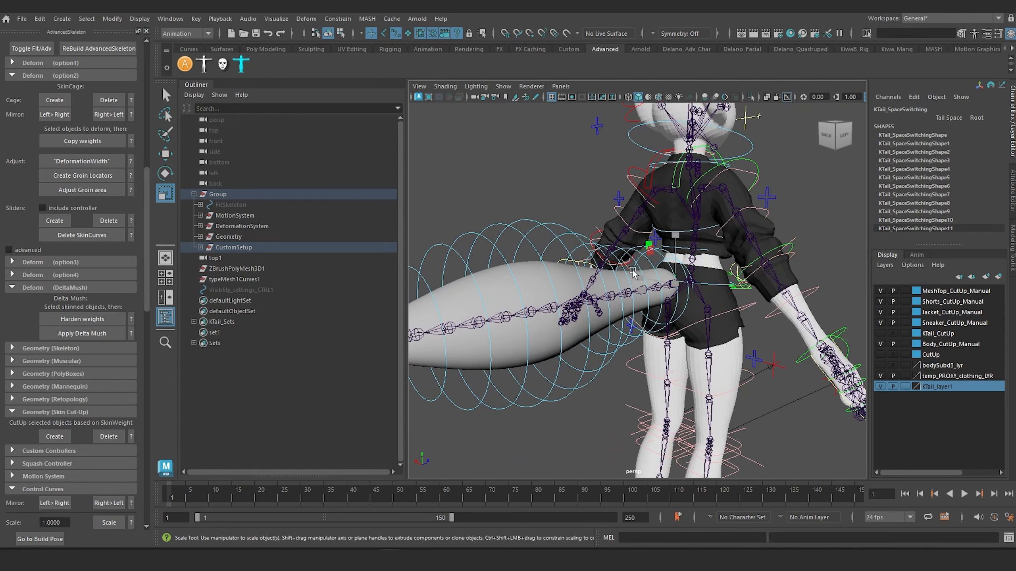
left_click_drag(693, 287, 677, 281, "alt")
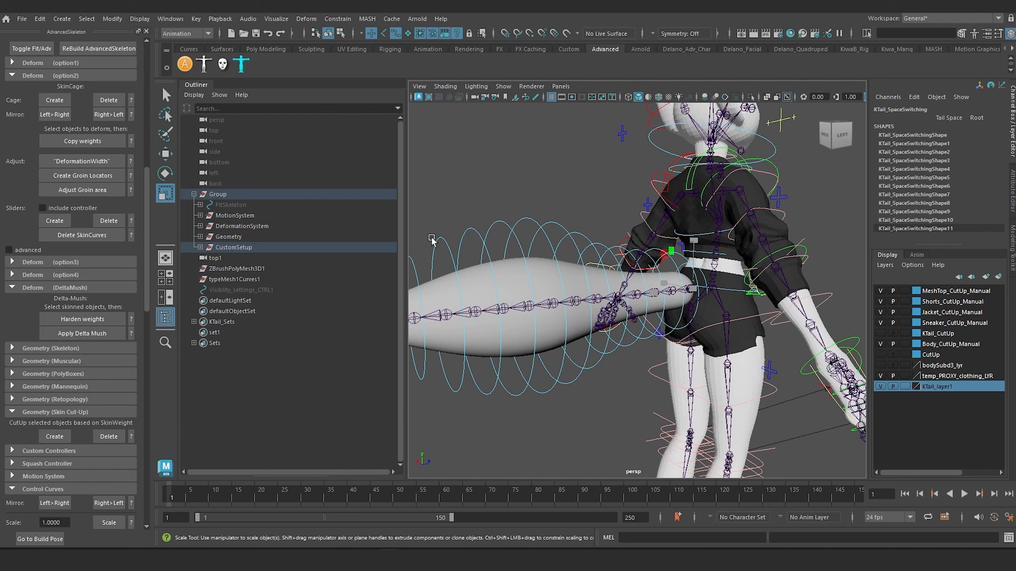
double_click(941, 387)
type("T")
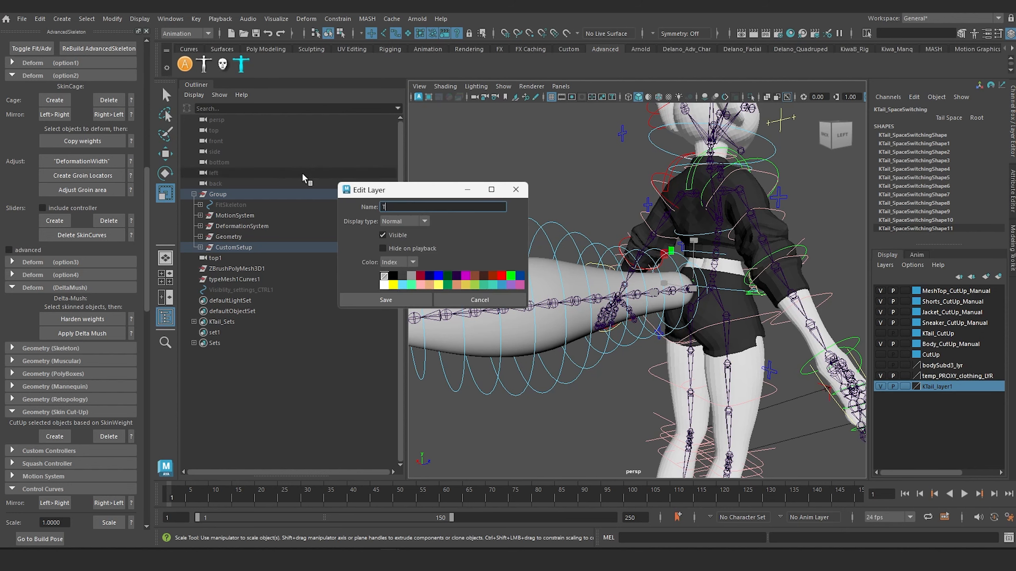
type("ail_ge")
key("BackSpace")
key("BackSpace")
type("GEO")
left_click(394, 298)
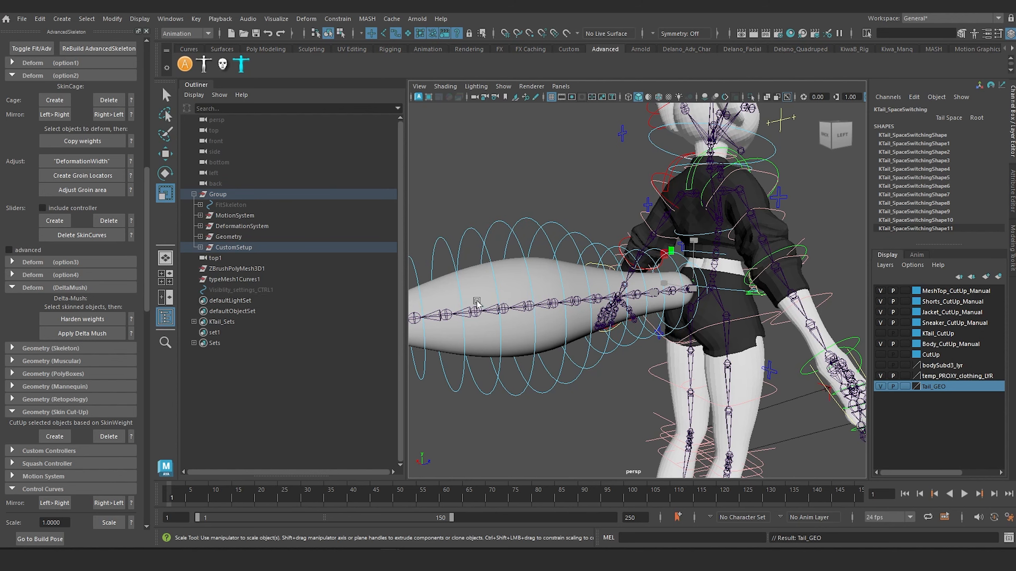
Toggle the Tail_GEO layer's visibility to check its contents, leave it hidden, and show the KTail_CutUp layer.
left_click(879, 386)
left_click(880, 386)
left_click(880, 386)
left_click(880, 385)
left_click(880, 385)
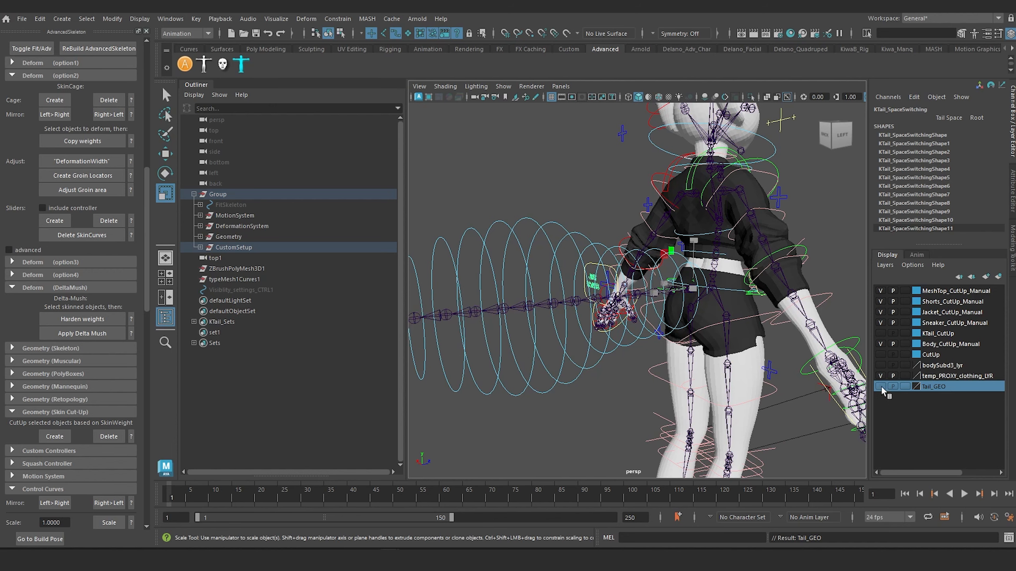
left_click(880, 334)
Test the cut-up tail by rotating the FK controls of its outer half about -19 degrees in Z.
middle_click_drag(579, 288, 716, 234, "alt")
left_click_drag(716, 234, 678, 235, "alt")
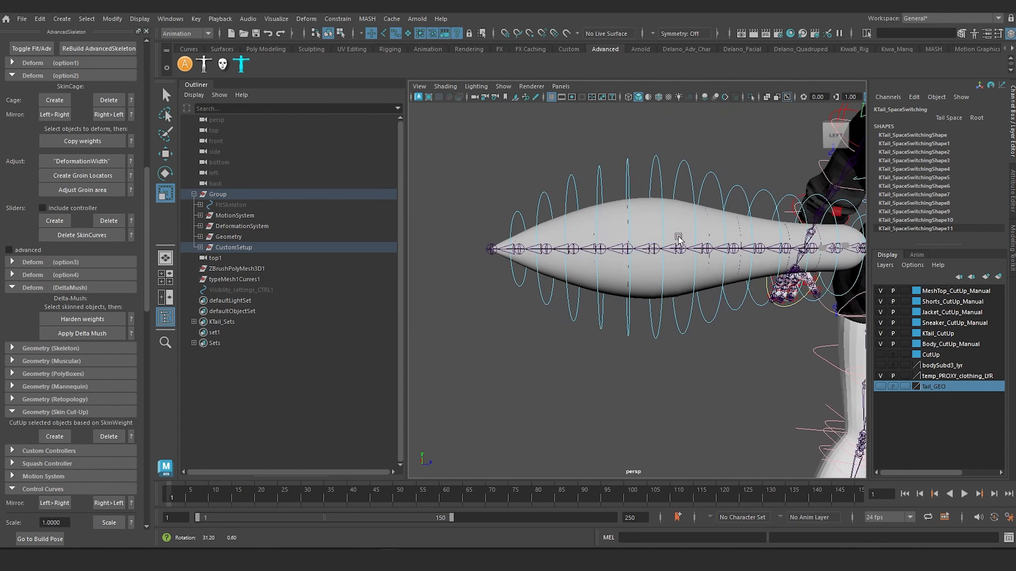
middle_click_drag(677, 224, 664, 233, "alt")
left_click_drag(664, 235, 626, 223, "alt")
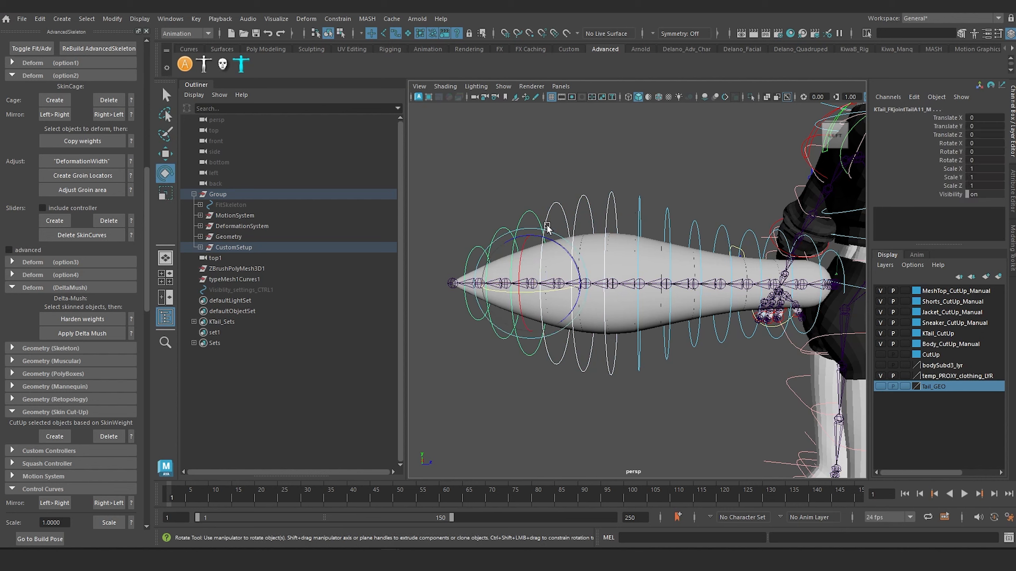
key("e")
left_click_drag(542, 236, 579, 300)
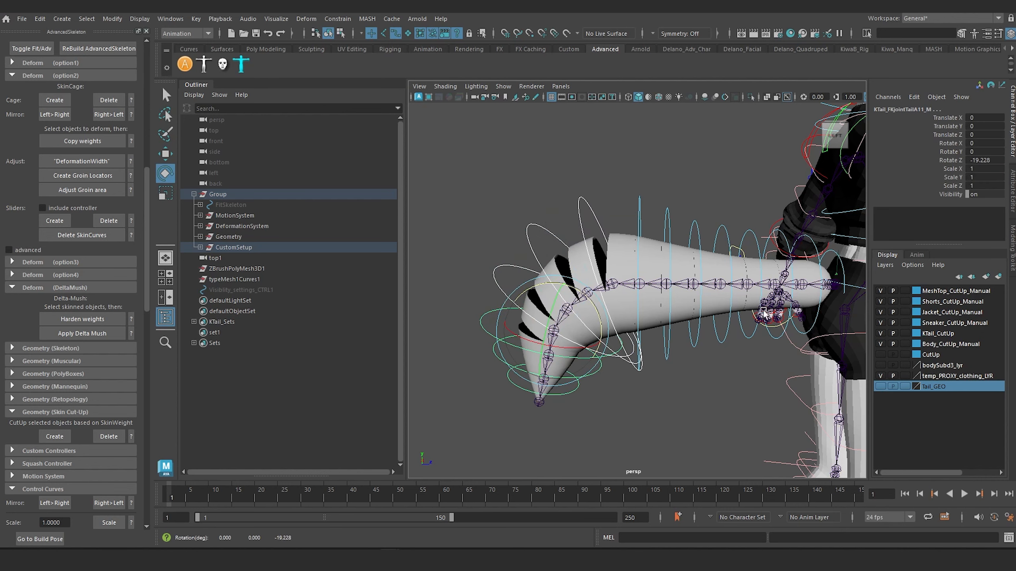
Compare the bent tail's smooth Tail_GEO mesh with its KTail_CutUp version by switching their layer visibility.
left_click(880, 334)
left_click(883, 386)
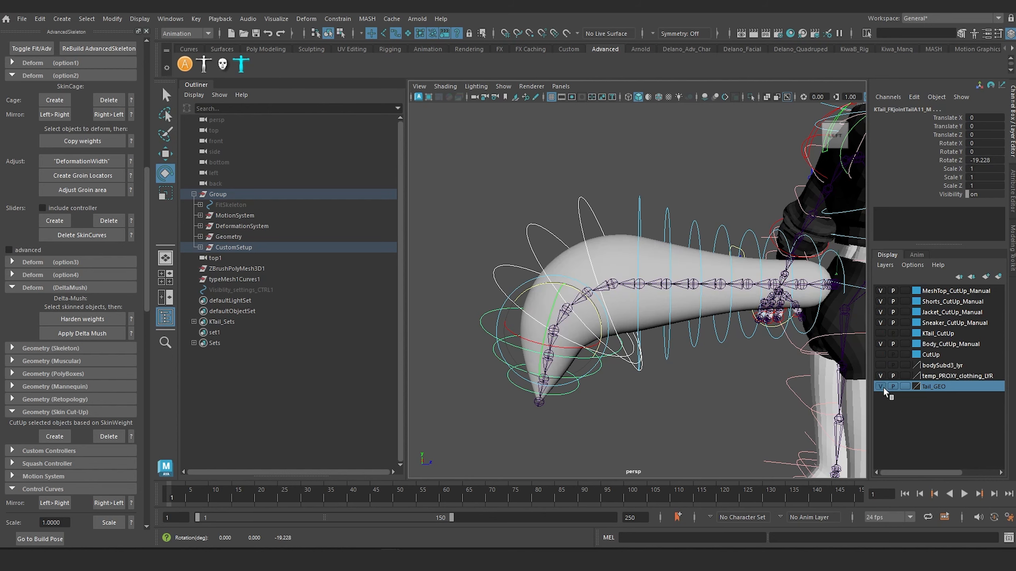
left_click(882, 387)
left_click(880, 333)
Reset Rotate X, Y and Z of the bent tail's FK controls to 0.
left_click(615, 358)
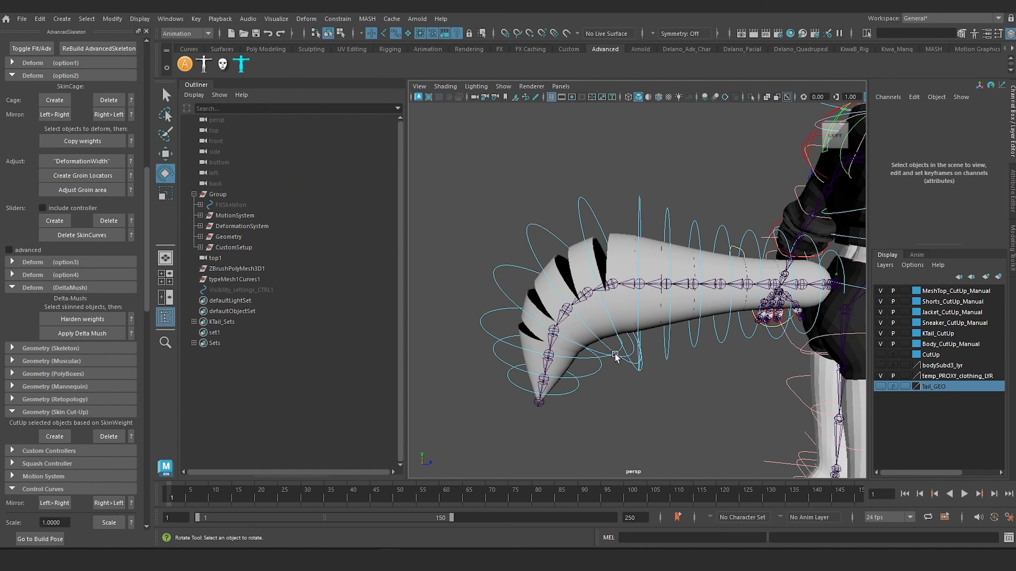
left_click_drag(467, 214, 648, 423)
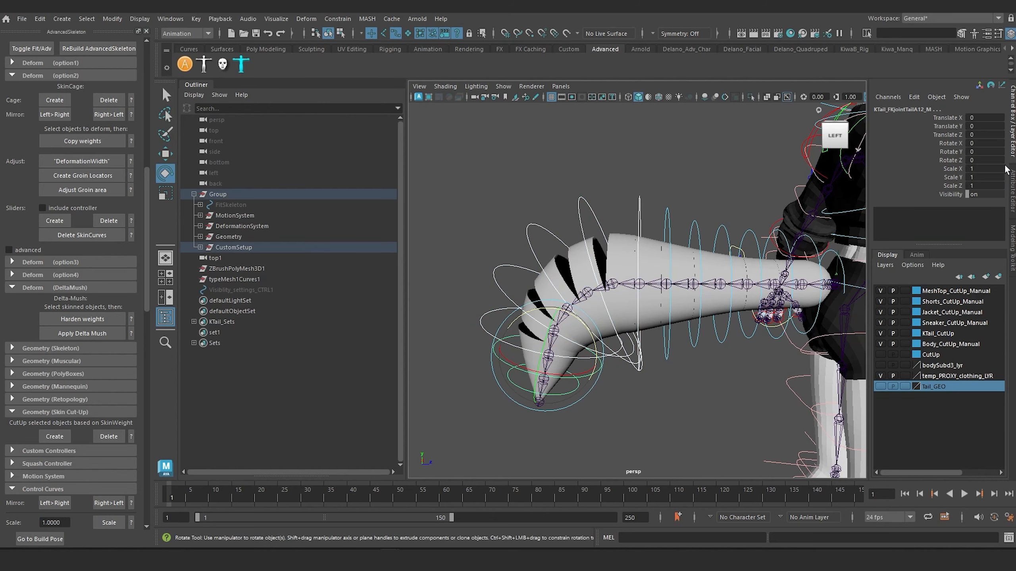
left_click_drag(975, 160, 971, 146)
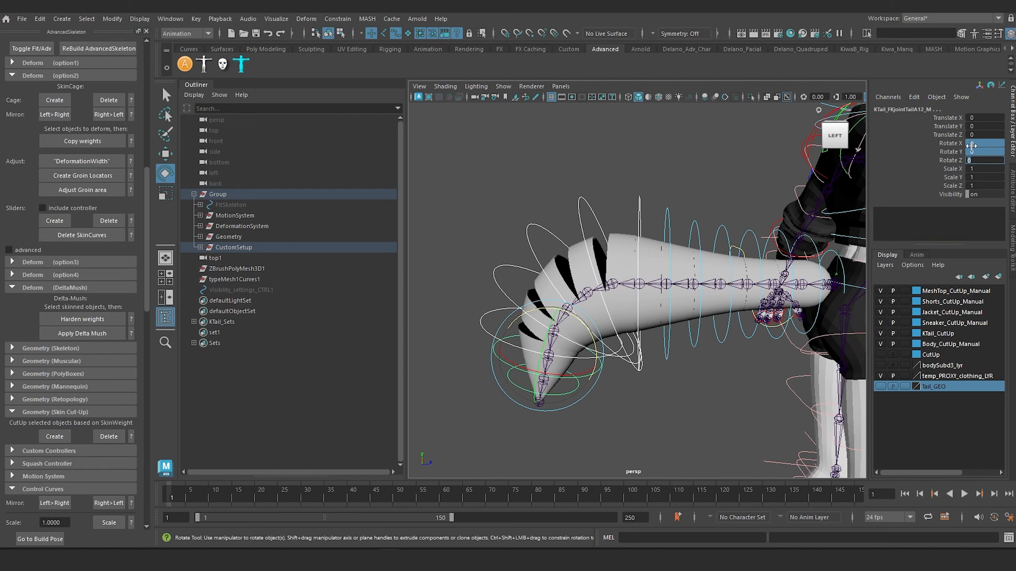
type("0")
key("Return")
Delete the temp_PROXY_clothing_LYR display layer.
mouse_move(636, 313)
left_mouse_down("alt")
mouse_move(675, 306)
mouse_move(628, 323)
left_mouse_up("alt")
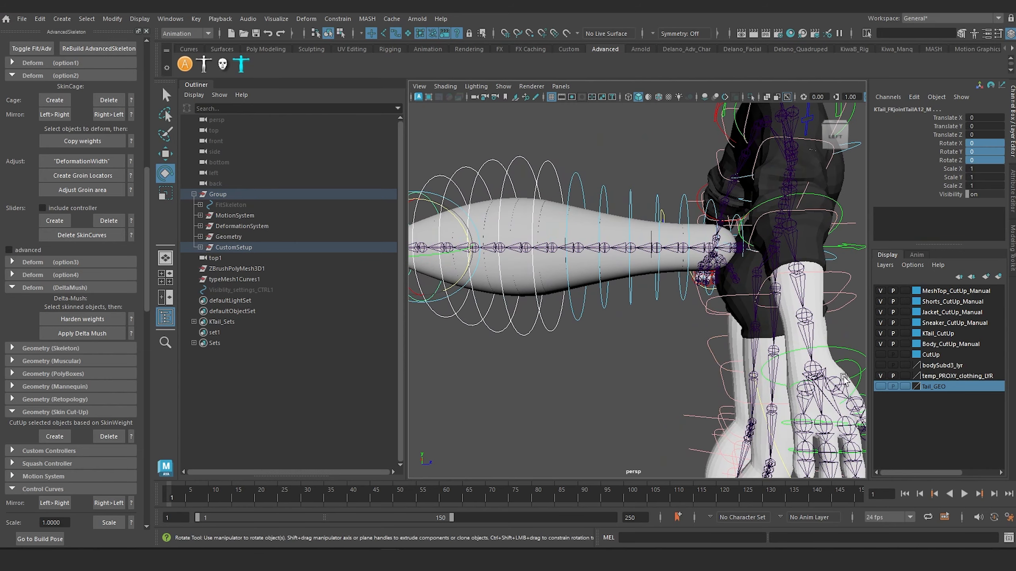
left_click(955, 376)
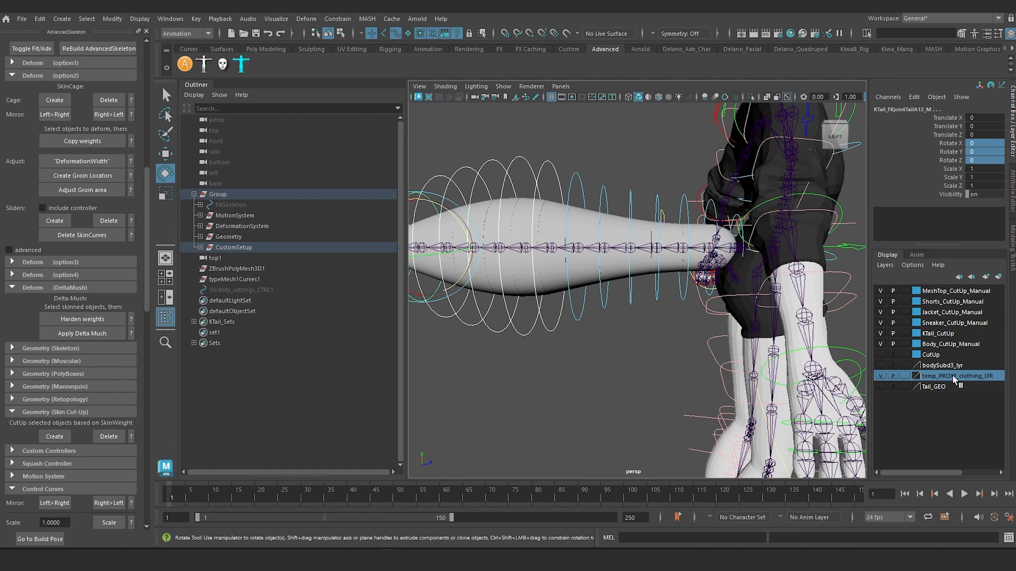
right_click(953, 375)
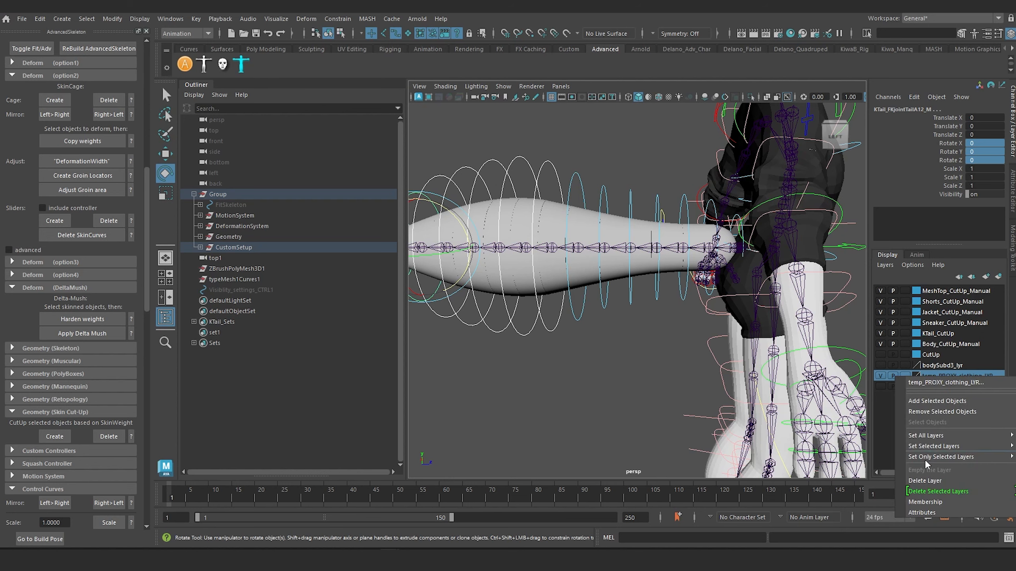
left_click(932, 481)
Compare the CutUp layer with the Body_CutUp_Manual layer by switching their visibility while inspecting the torso and legs.
left_click(933, 356)
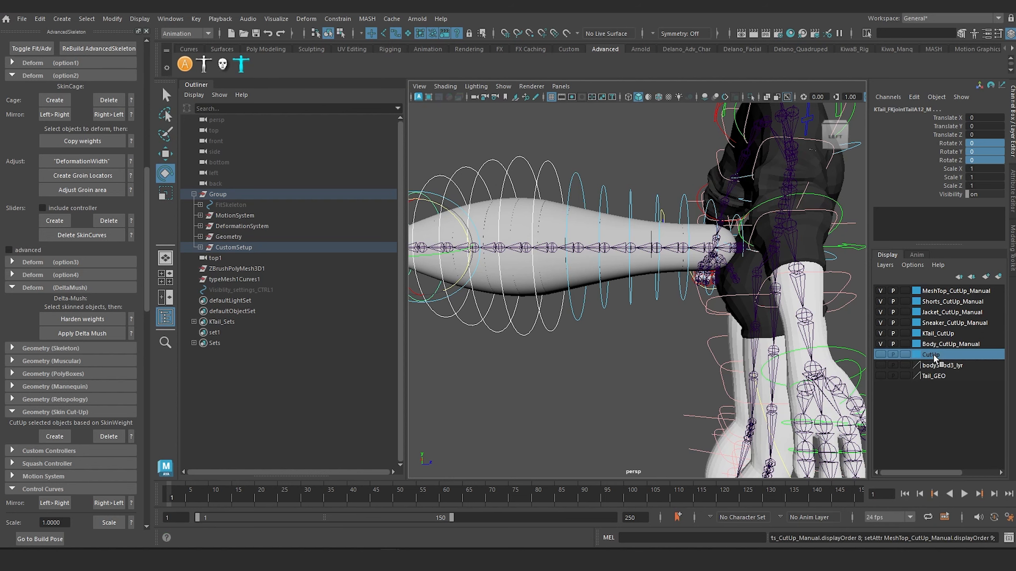
left_click_drag(680, 329, 869, 355, "alt")
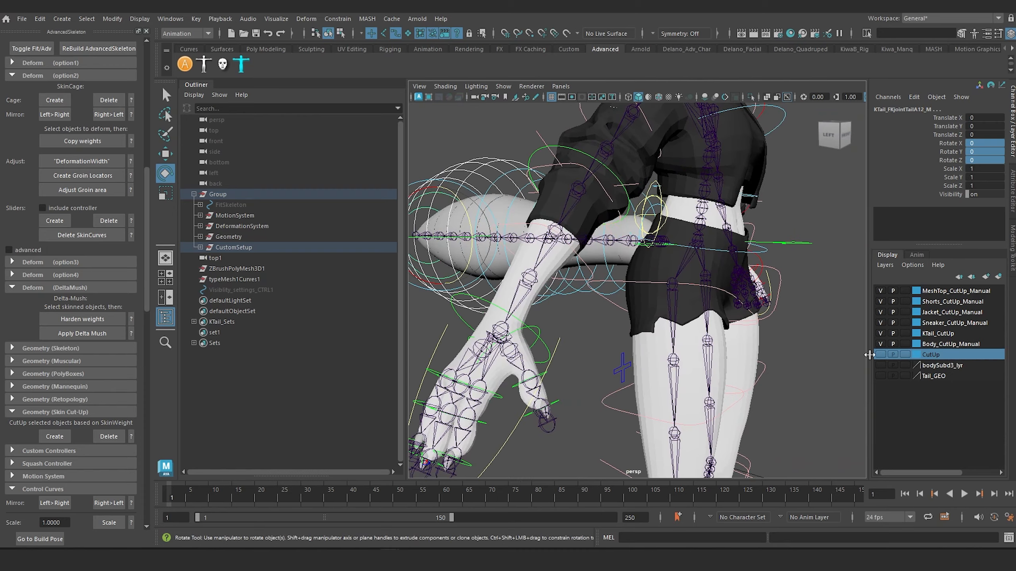
left_click_drag(746, 272, 690, 309, "alt")
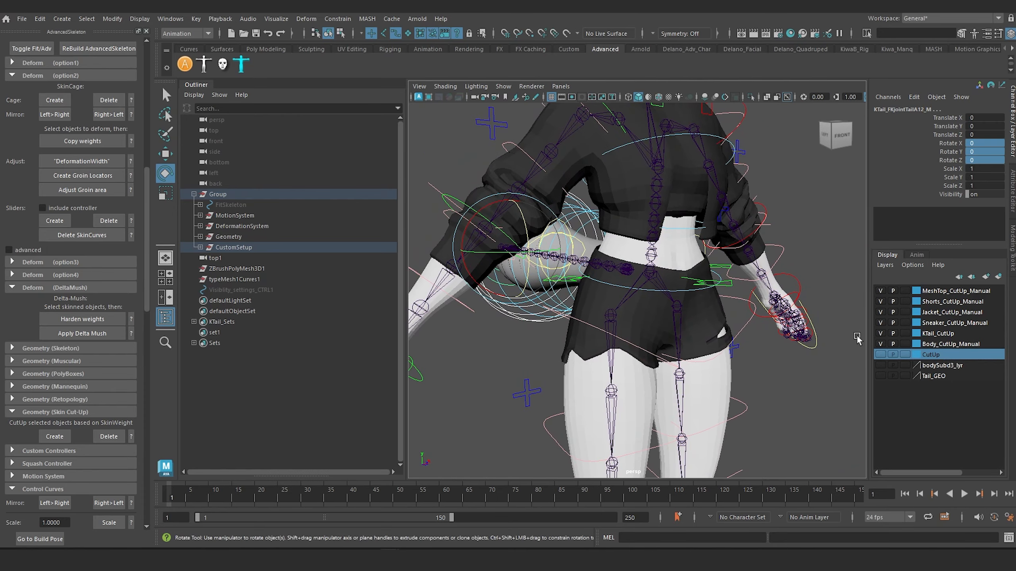
left_click(880, 344)
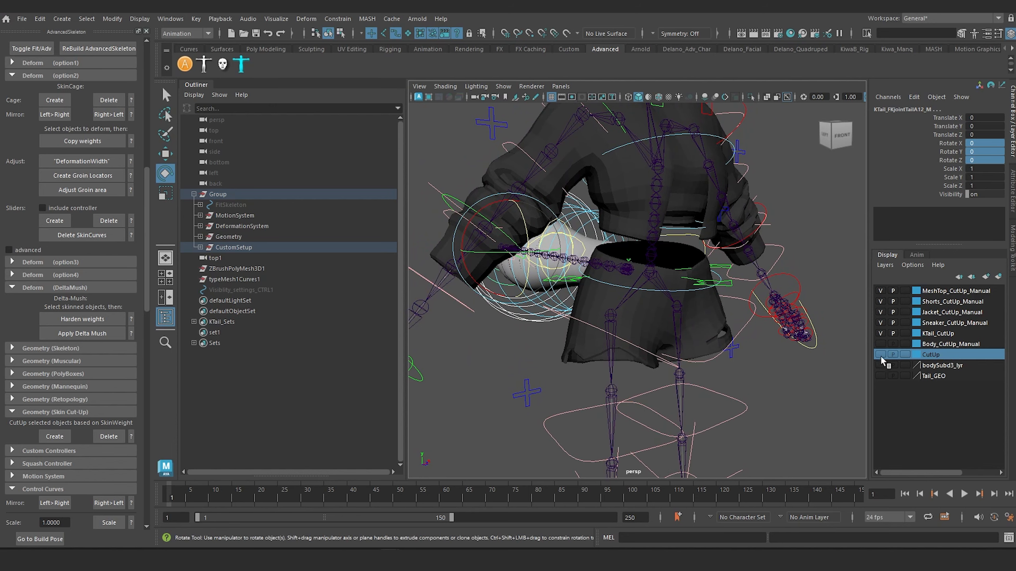
left_click(880, 355)
scroll(693, 317, "down", 6)
left_click_drag(692, 316, 544, 408, "alt")
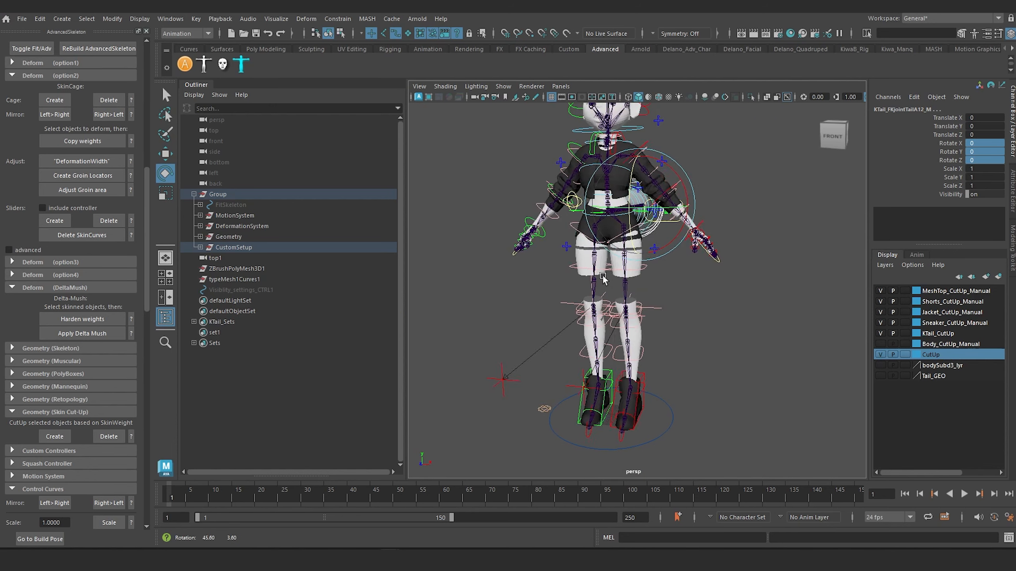
scroll(585, 306, "up", 5)
middle_click_drag(592, 253, 607, 331, "alt")
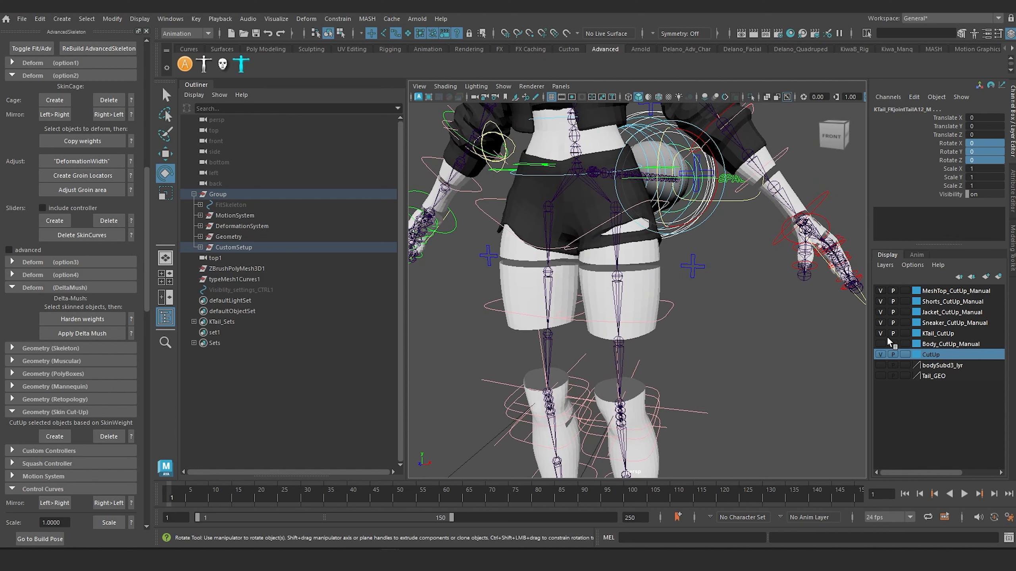
left_click(880, 354)
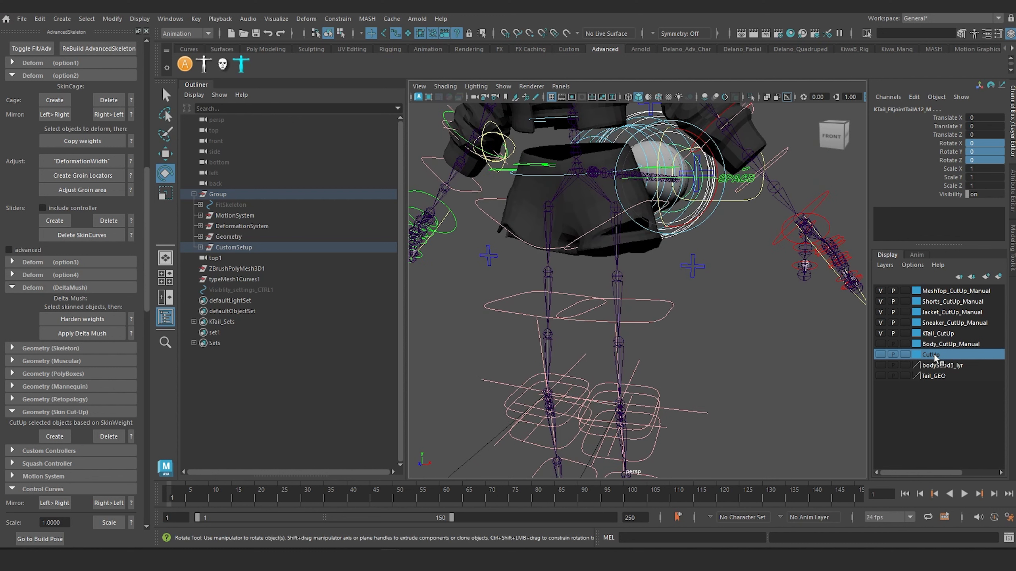
Examine the cut-up meshes under the CutUpGeometry group and view the whole character with its tail.
left_click_drag(933, 355, 287, 234)
scroll(245, 270, "down", 15)
scroll(254, 269, "up", 8)
scroll(253, 265, "up", 10)
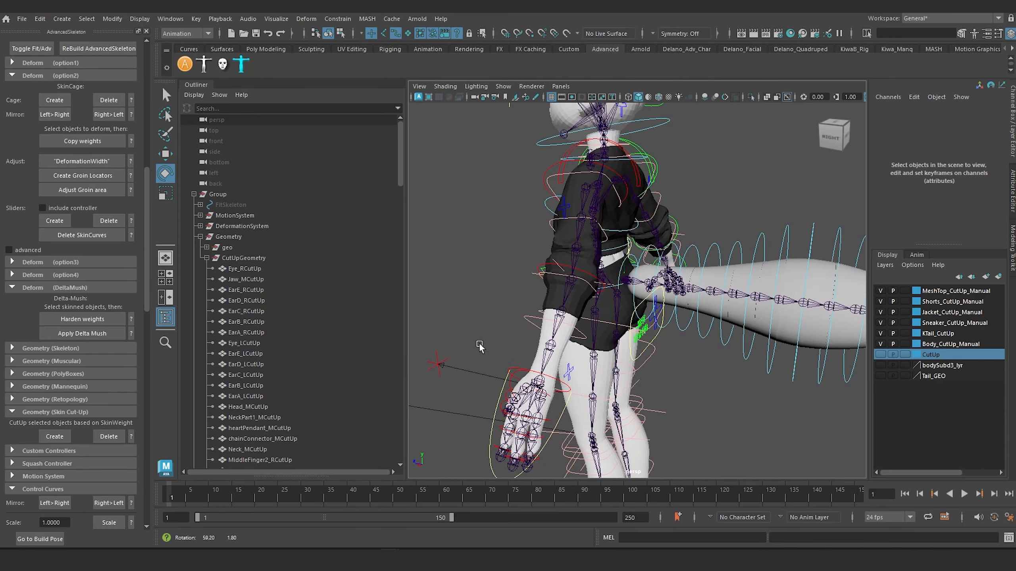
left_click_drag(479, 347, 572, 312, "alt")
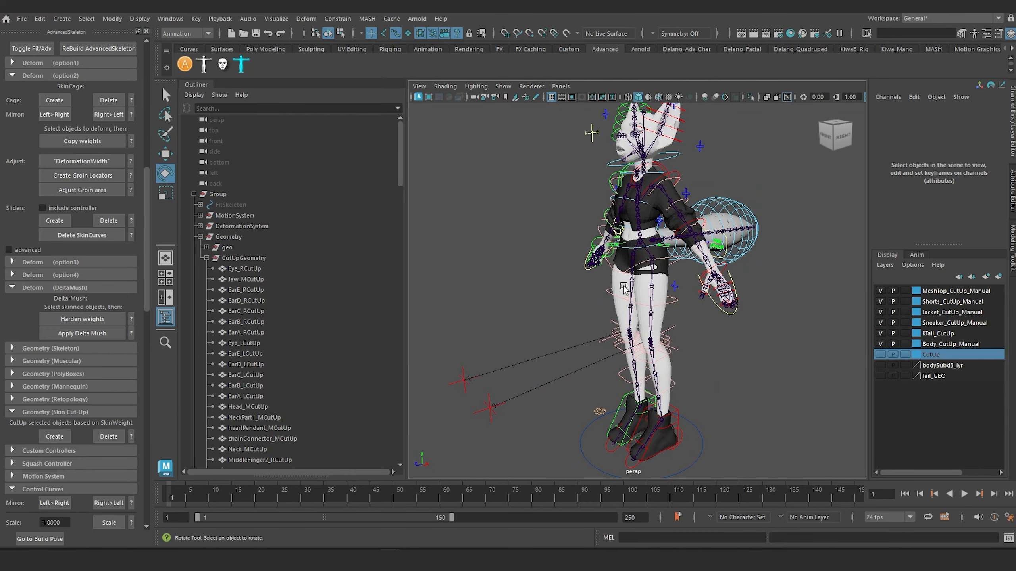
middle_click_drag(575, 247, 569, 302, "alt")
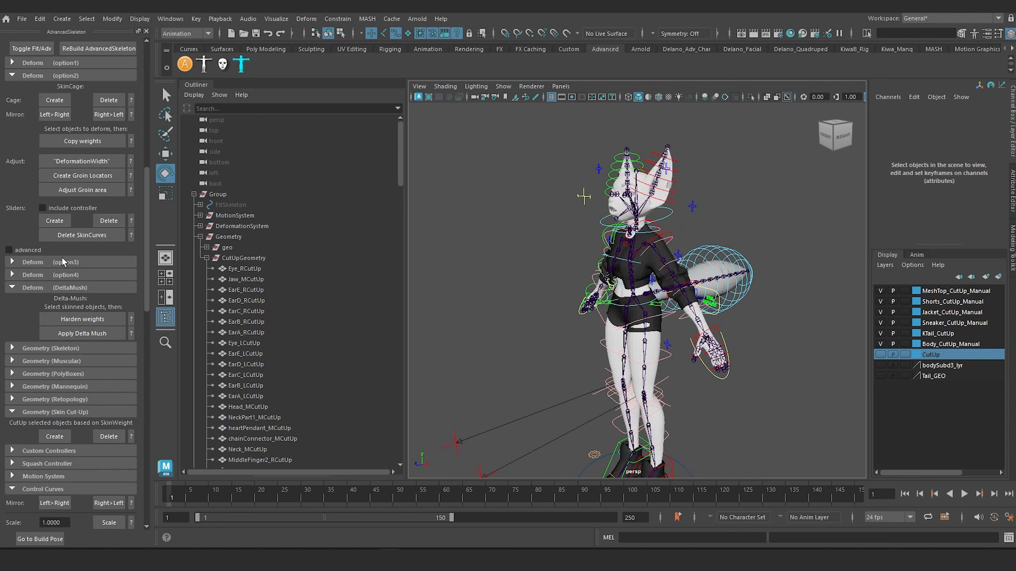
scroll(71, 270, "up", 4)
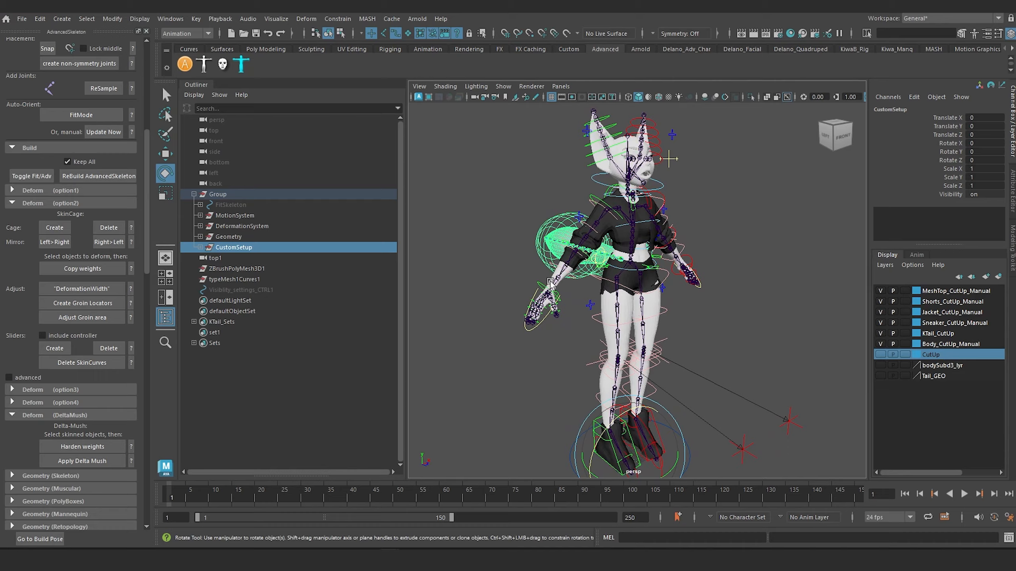
Inspect the tail rig highlighted under CustomSetup and how it sits on the character from several angles.
left_click_drag(550, 282, 514, 279, "alt")
right_click_drag(515, 279, 593, 308, "alt")
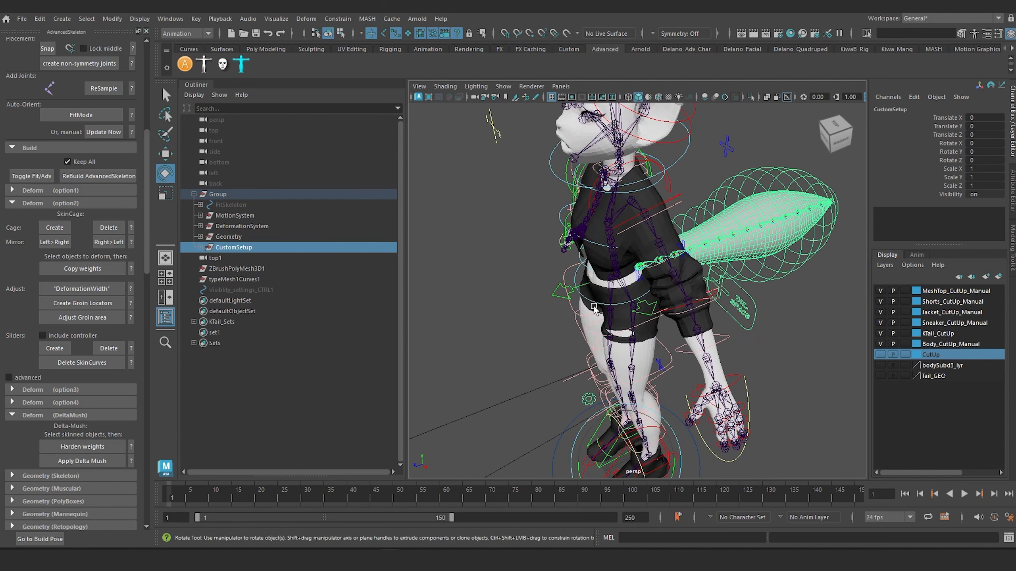
left_click_drag(594, 292, 632, 277, "alt")
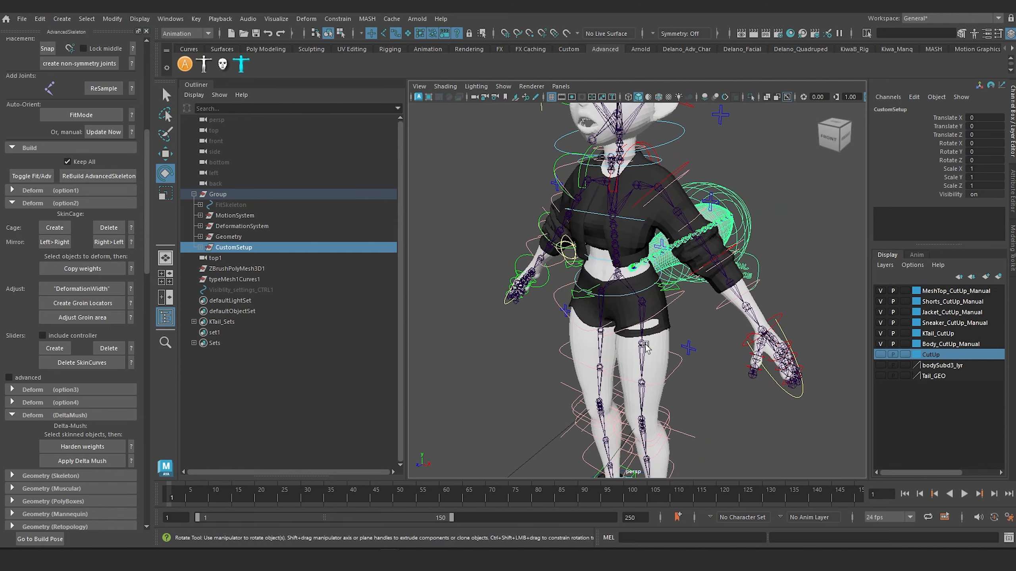
left_click_drag(647, 348, 620, 318, "alt")
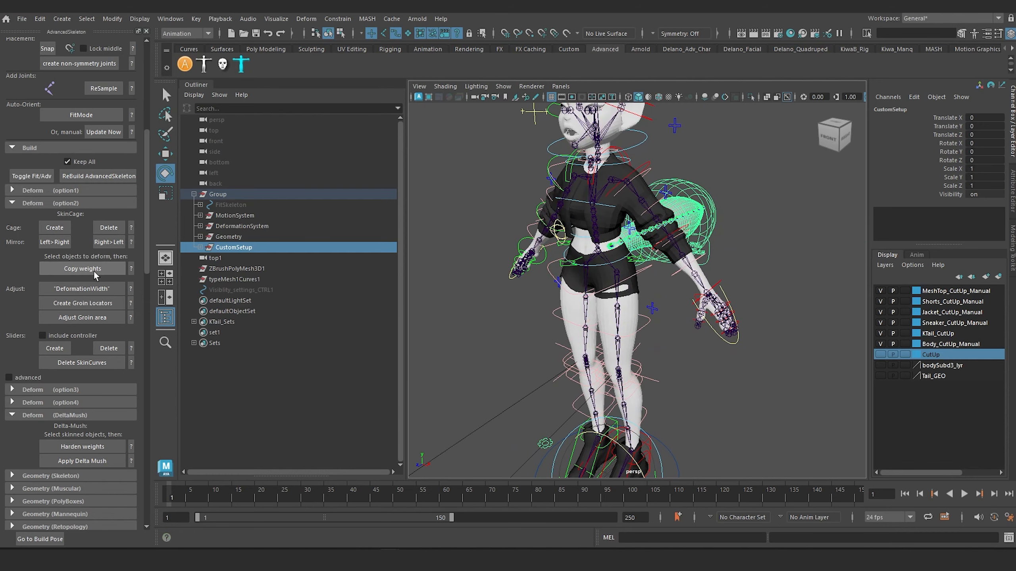
scroll(492, 308, "up", 3)
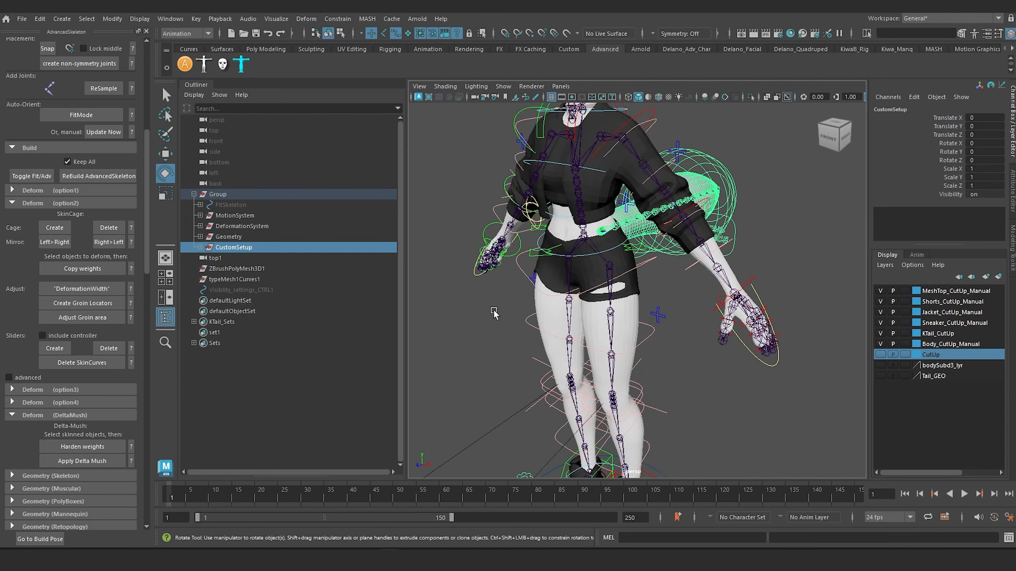
left_click_drag(493, 311, 525, 307, "alt")
middle_click_drag(525, 307, 547, 372, "alt")
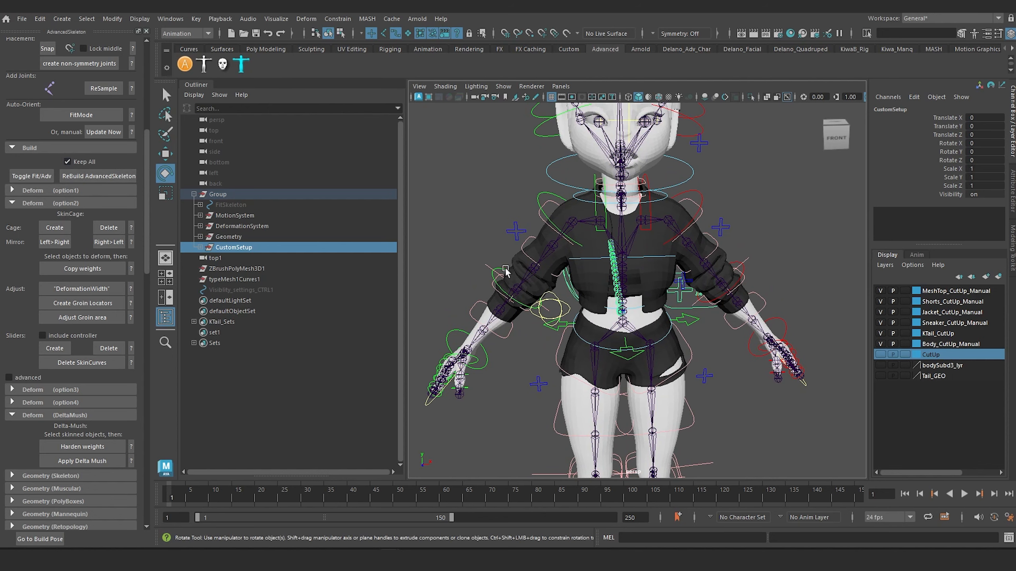
right_click_drag(586, 285, 460, 256, "alt")
left_click_drag(460, 256, 493, 248, "alt")
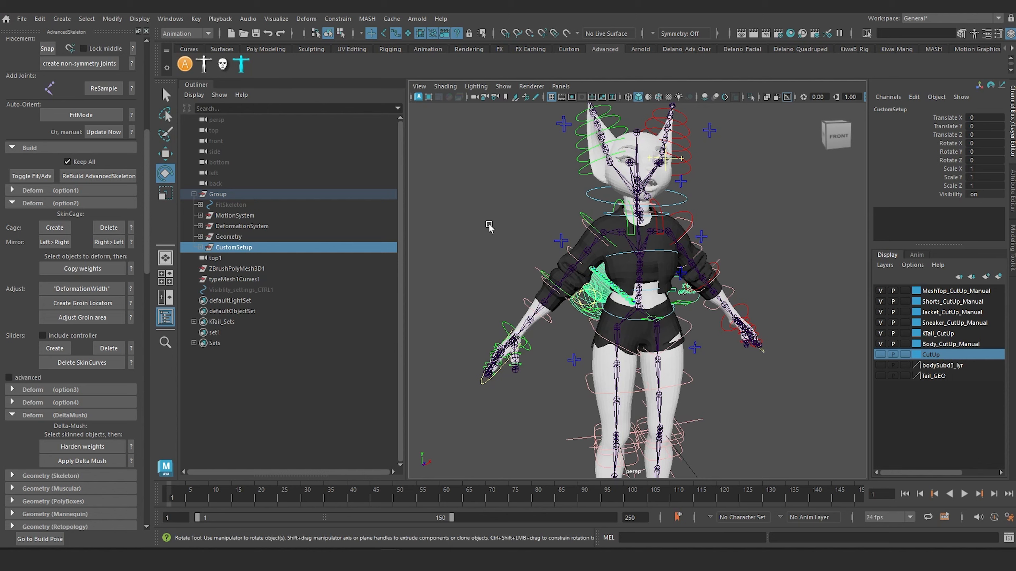
Clear the selection, toggle the rig from the advanced skeleton to the fit skeleton, and inspect the tail from behind.
left_click(489, 227)
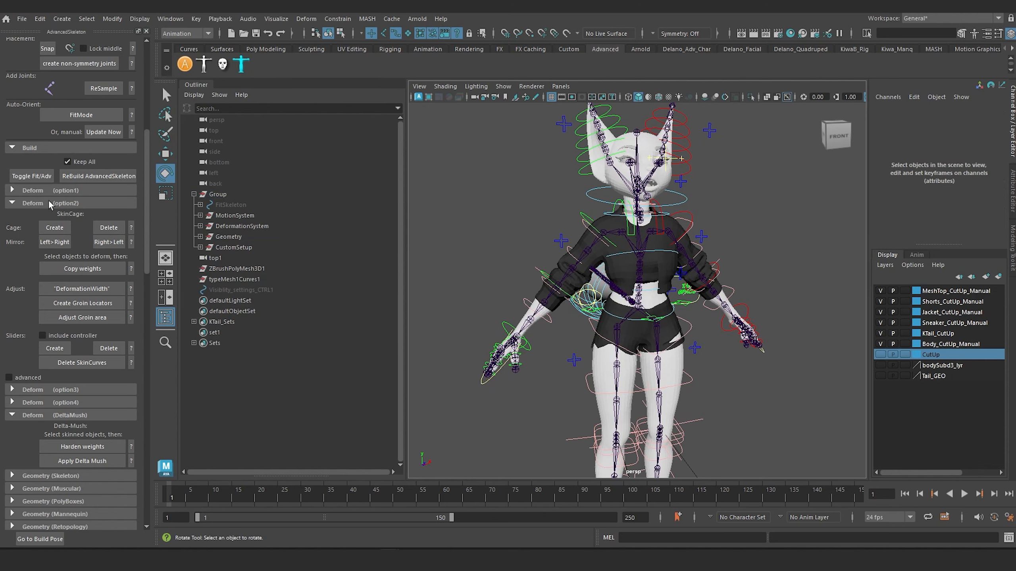
left_click(37, 176)
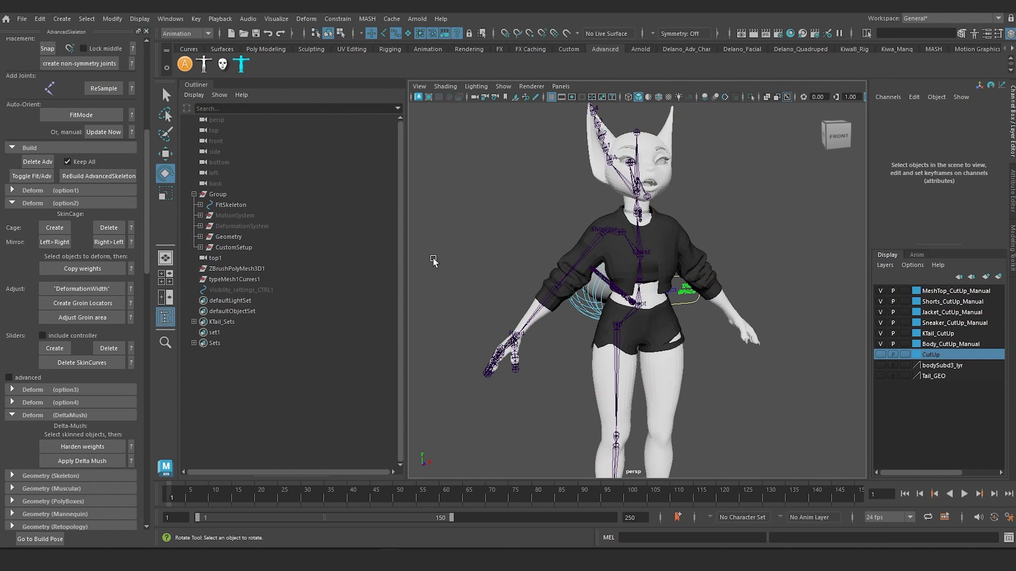
left_click_drag(524, 353, 666, 386, "alt")
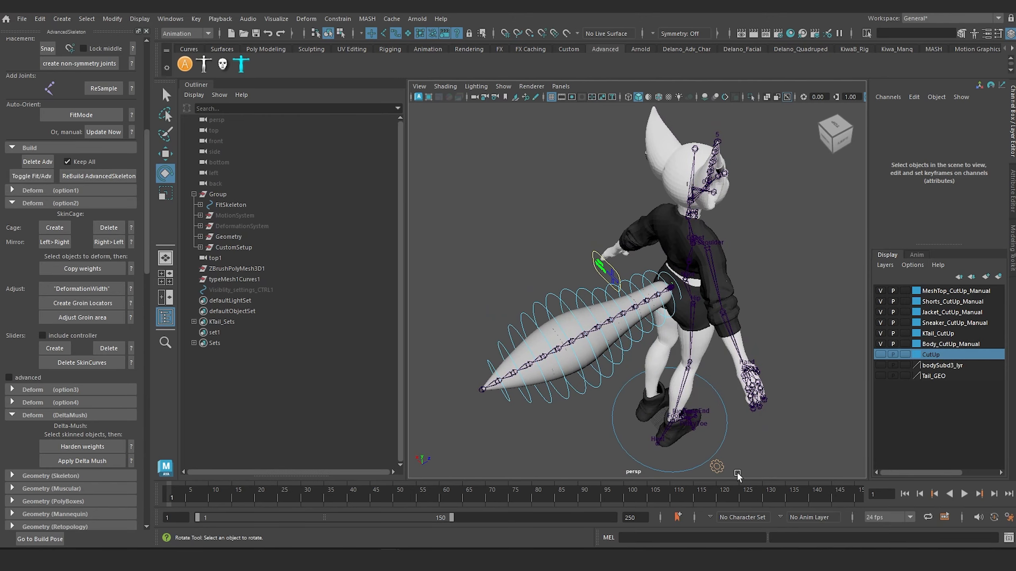
Rebuild AdvancedSkeleton from the fit skeleton with the tail's custom setup in place.
left_click_drag(717, 297, 592, 280, "alt")
scroll(596, 296, "up", 6)
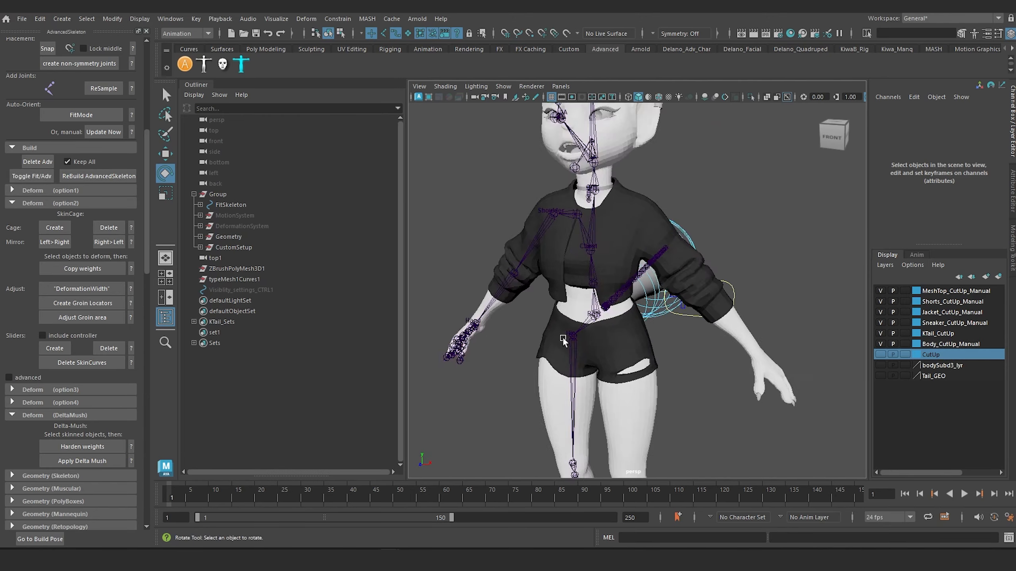
middle_click_drag(601, 305, 591, 394, "alt")
scroll(578, 252, "down", 6)
middle_click_drag(632, 326, 619, 233, "alt")
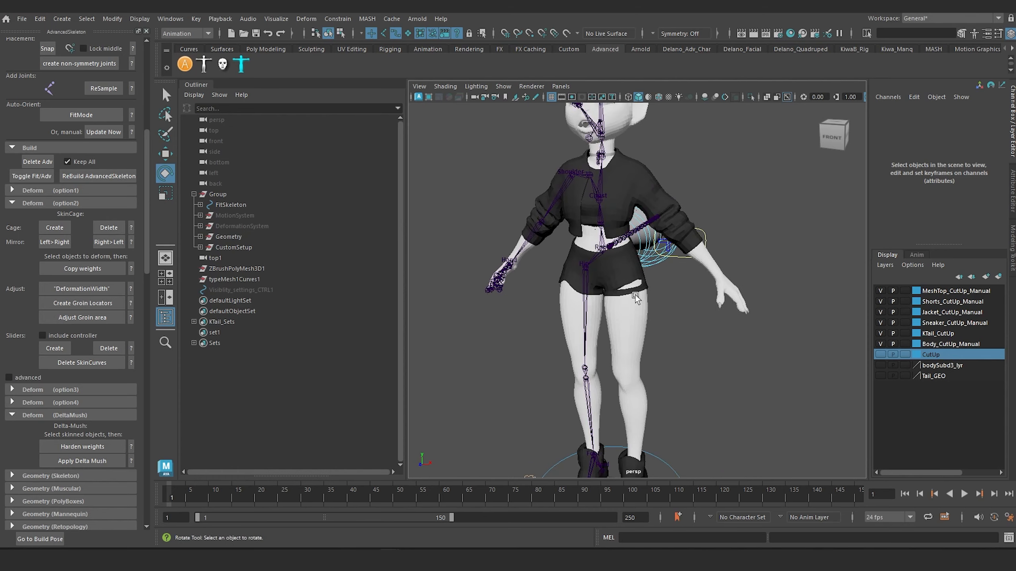
left_click_drag(634, 293, 587, 300, "alt")
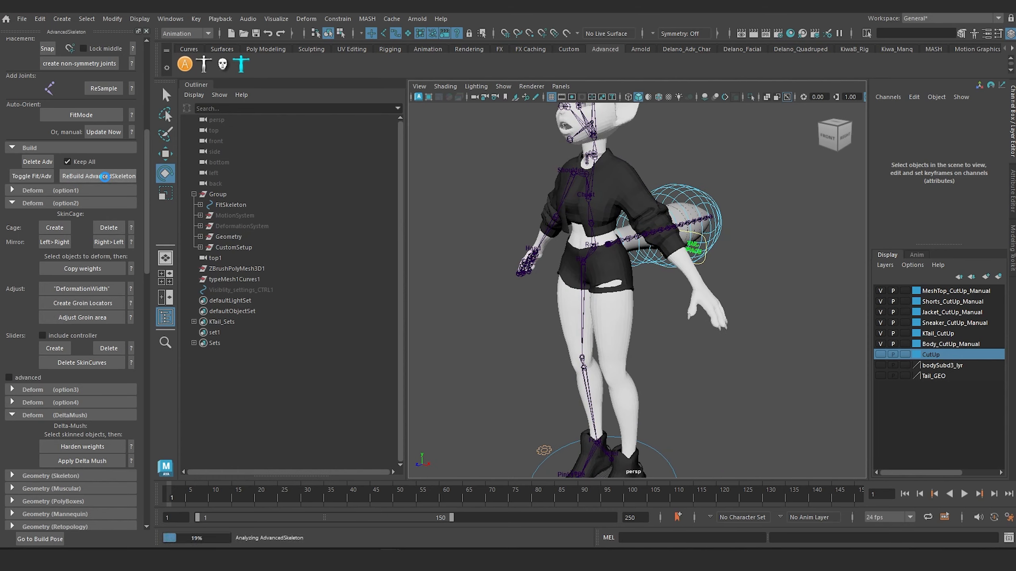
left_click(104, 176)
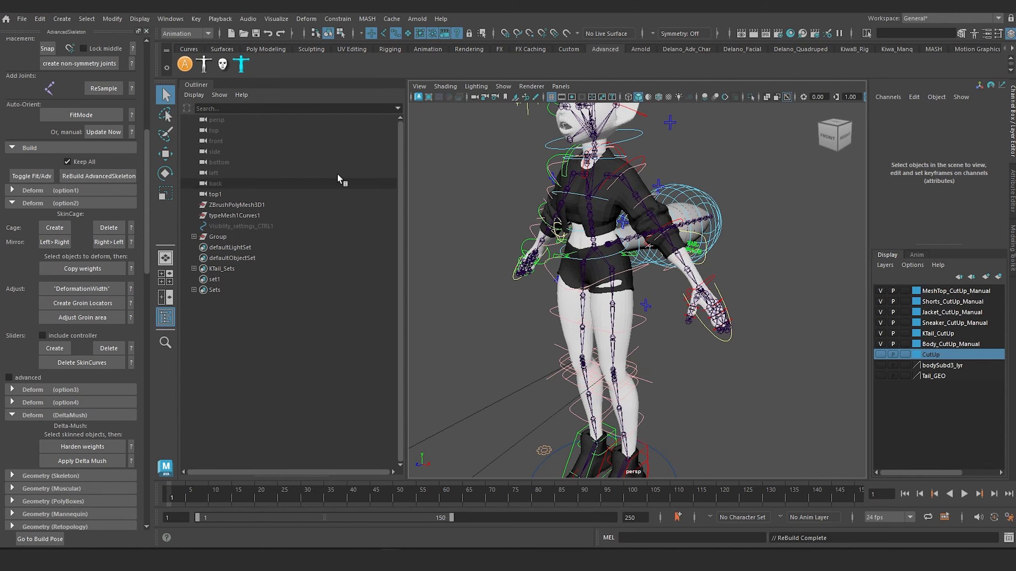
Switch the right arm to IK by setting FKIKBlend to 10 on its FK/IK switch control.
scroll(521, 234, "up", 5)
left_click_drag(560, 256, 663, 219, "alt")
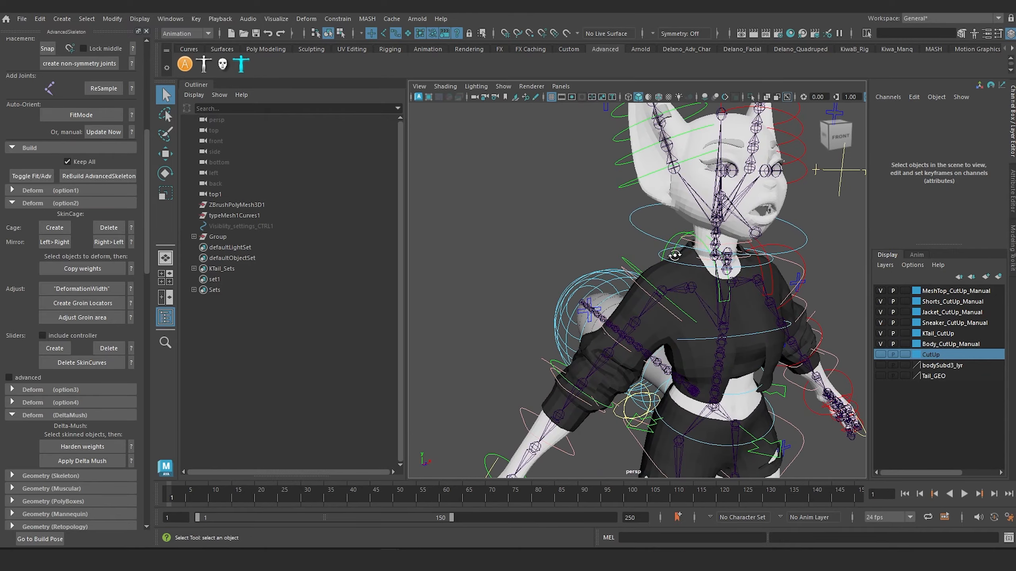
left_click_drag(674, 255, 551, 312, "alt")
middle_click_drag(552, 336, 542, 282, "alt")
left_click_drag(541, 281, 617, 277, "alt")
middle_click_drag(617, 278, 755, 200, "alt")
left_click_drag(754, 200, 800, 192, "alt")
left_click(857, 147)
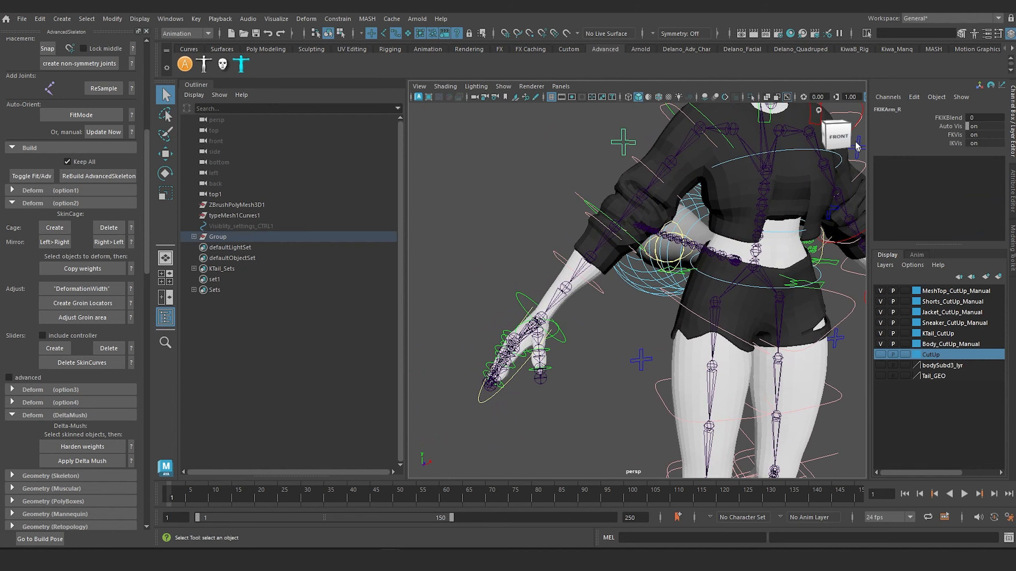
left_click(950, 120)
middle_click_drag(644, 141, 728, 142)
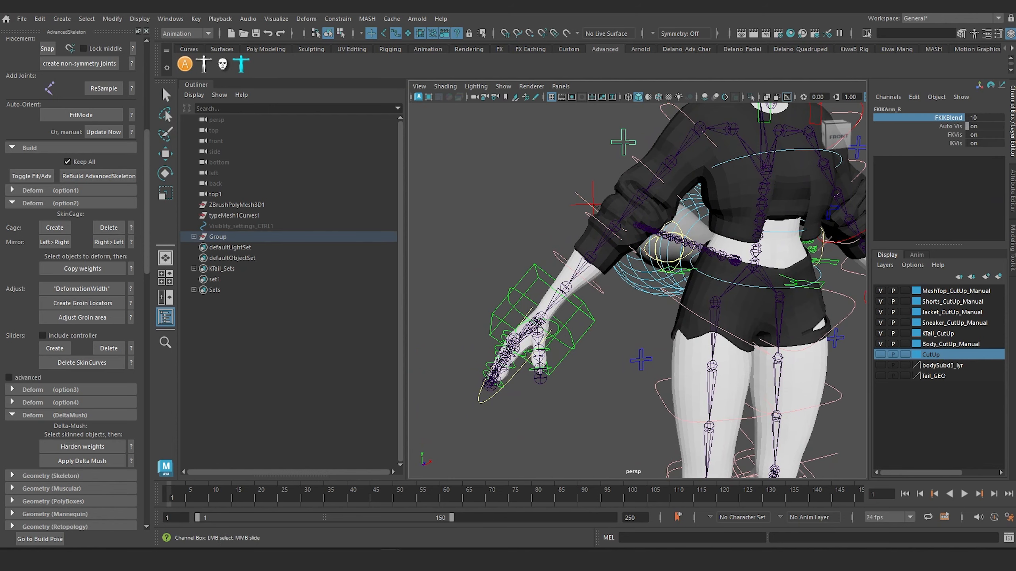
Try moving the right hand's IK control down and away from the body, and undo the move.
left_click(537, 275)
scroll(559, 266, "down", 5)
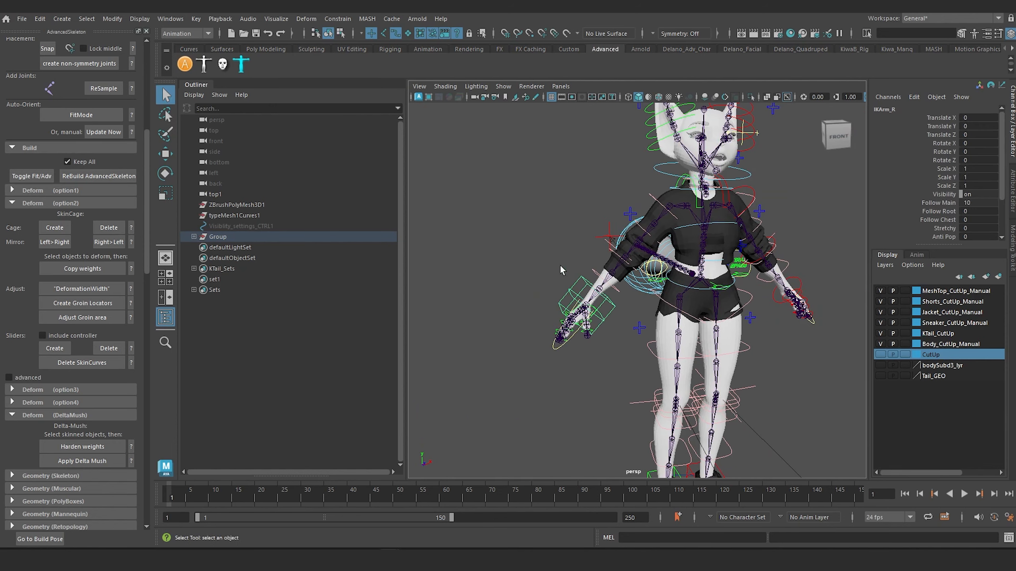
left_click_drag(560, 266, 538, 267, "alt")
key("w")
left_click_drag(592, 298, 527, 348)
key("ctrl+z")
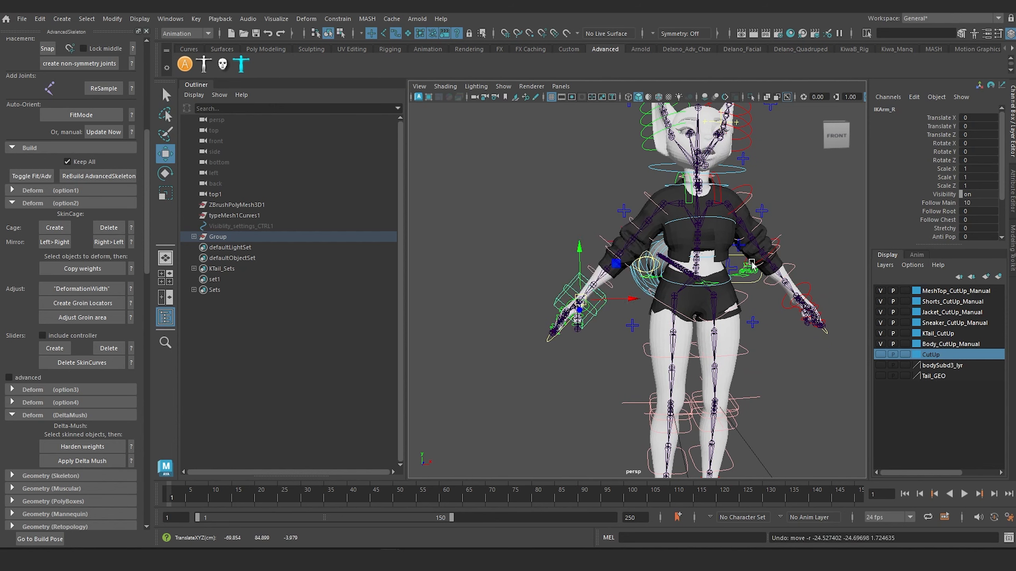
Set the right IK arm's Stretchy to 10, try pulling the hand far outward, and undo the pull.
left_click(952, 226)
middle_click_drag(626, 208, 688, 208)
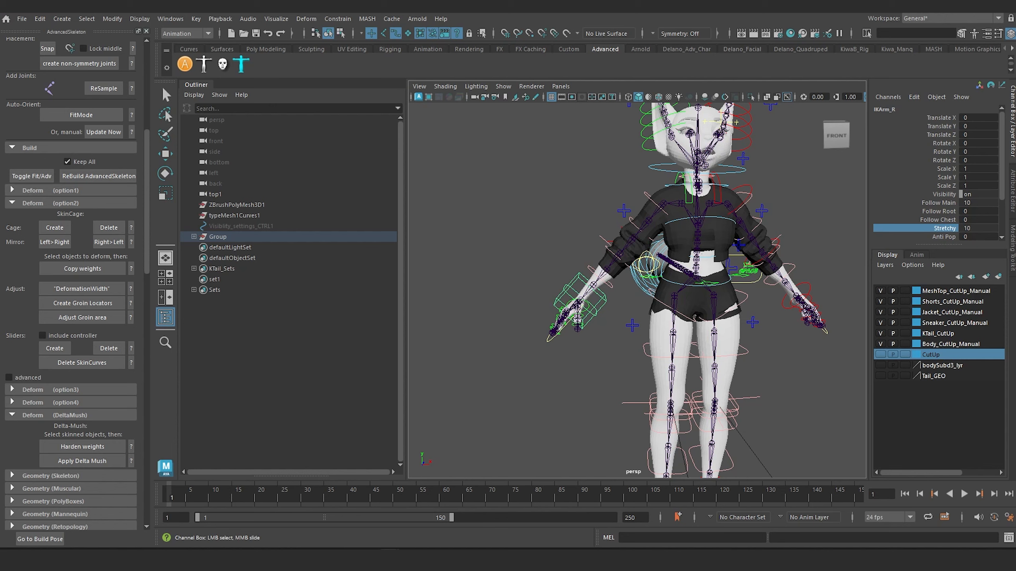
left_click(532, 252)
key("w")
left_click(578, 274)
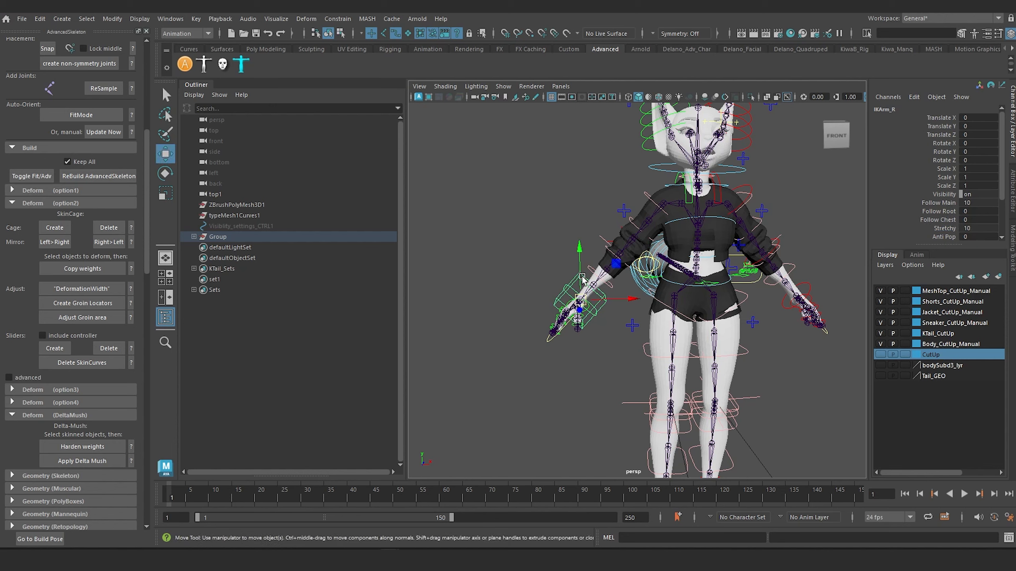
left_click_drag(581, 301, 493, 374)
key("ctrl+z")
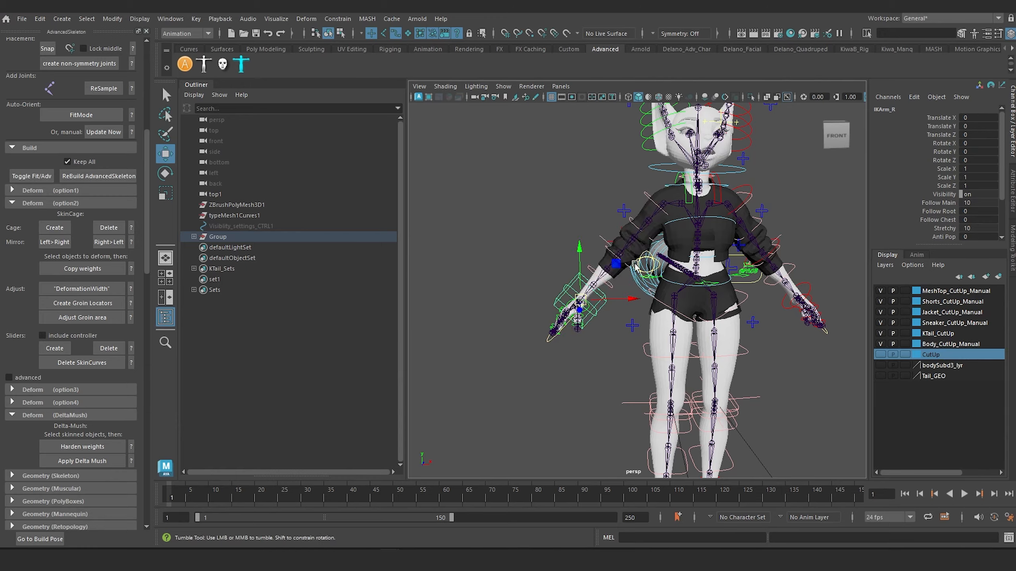
Try moving the right foot's IK control to test the leg, and undo the move.
left_click_drag(648, 268, 562, 276, "alt")
middle_click_drag(561, 276, 548, 125, "alt")
left_click_drag(634, 259, 713, 252, "alt")
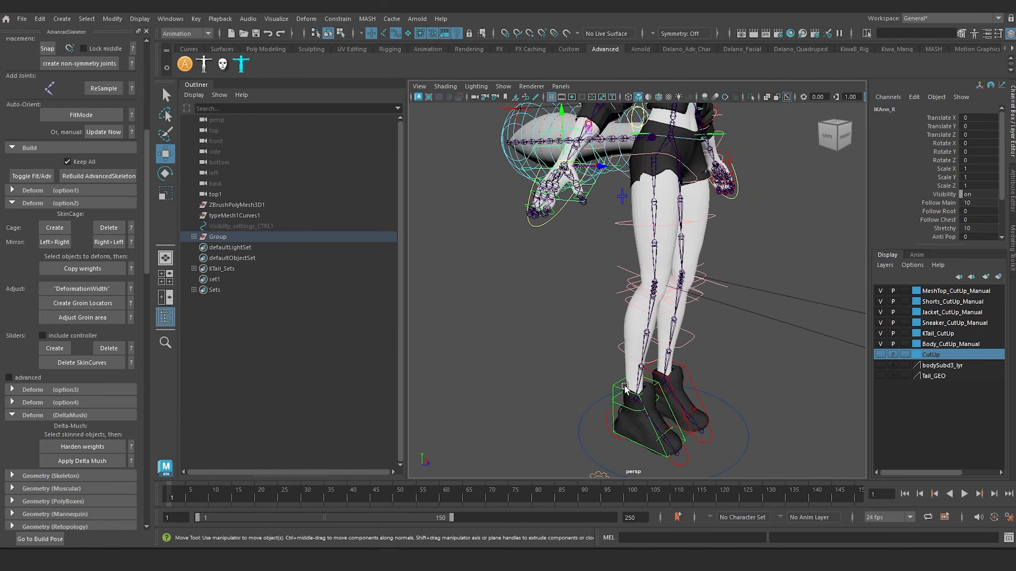
left_click(630, 397)
left_click_drag(639, 343, 705, 411)
key("ctrl+z")
middle_click_drag(705, 411, 737, 320, "alt")
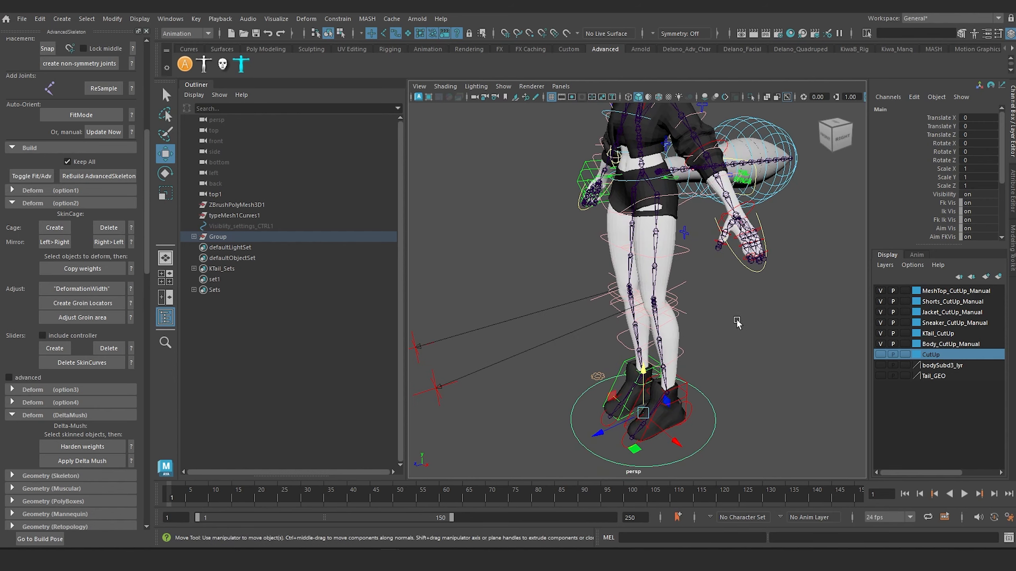
Try moving the whole character with the Main control around the feet, and undo the move.
left_click(598, 374)
left_click(584, 452)
mouse_move(641, 414)
left_mouse_down()
mouse_move(718, 412)
mouse_move(647, 396)
left_mouse_up()
key("ctrl+z")
middle_click_drag(667, 386, 606, 360, "alt")
left_click(658, 370)
left_click_drag(657, 373, 681, 425)
right_click_drag(684, 411, 641, 396, "alt")
left_click_drag(641, 395, 627, 399, "alt")
Scale the tail's KTail_Main control up uniformly to about 1.626.
key("r")
left_click_drag(608, 354, 677, 282)
left_click(730, 305)
scroll(731, 316, "down", 5)
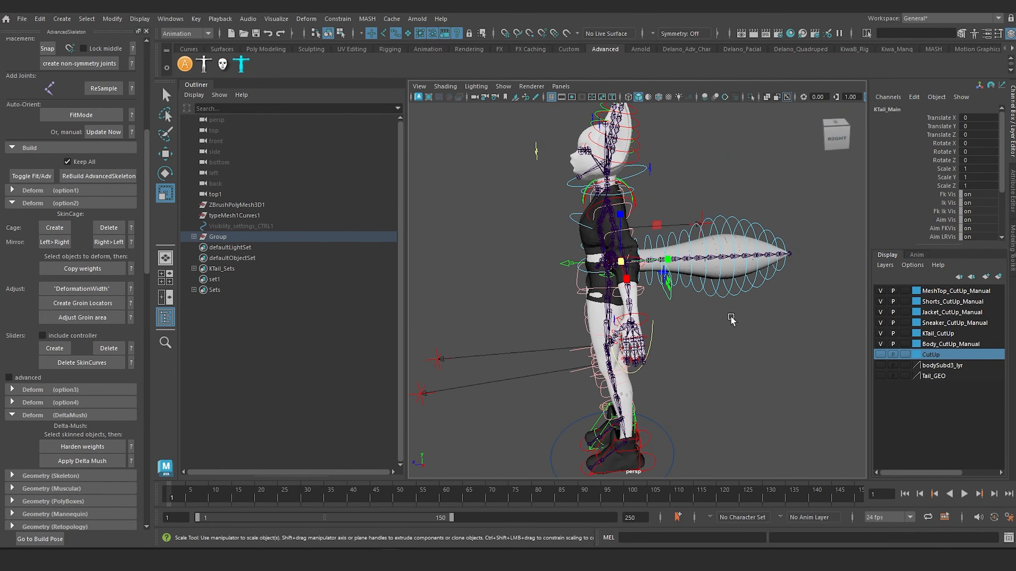
middle_click_drag(645, 293, 595, 319, "alt")
left_click_drag(567, 291, 676, 364)
scroll(672, 363, "up", 5)
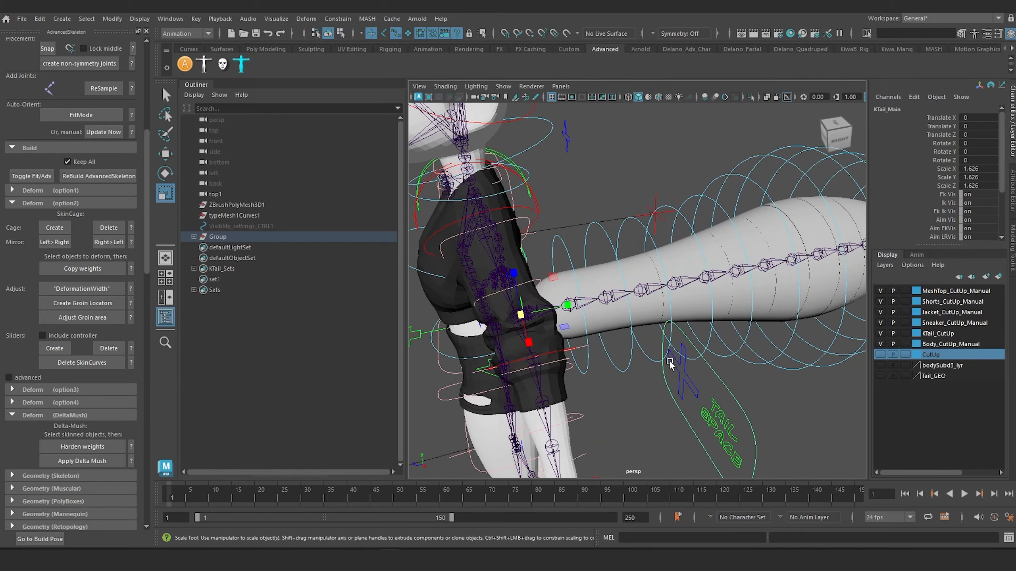
Set Tail Space to Main on the tail's space-switching control.
middle_click_drag(671, 363, 644, 307, "alt")
mouse_move(660, 329)
left_mouse_down("alt")
mouse_move(672, 346)
mouse_move(645, 324)
left_mouse_up("alt")
scroll(645, 324, "down", 4)
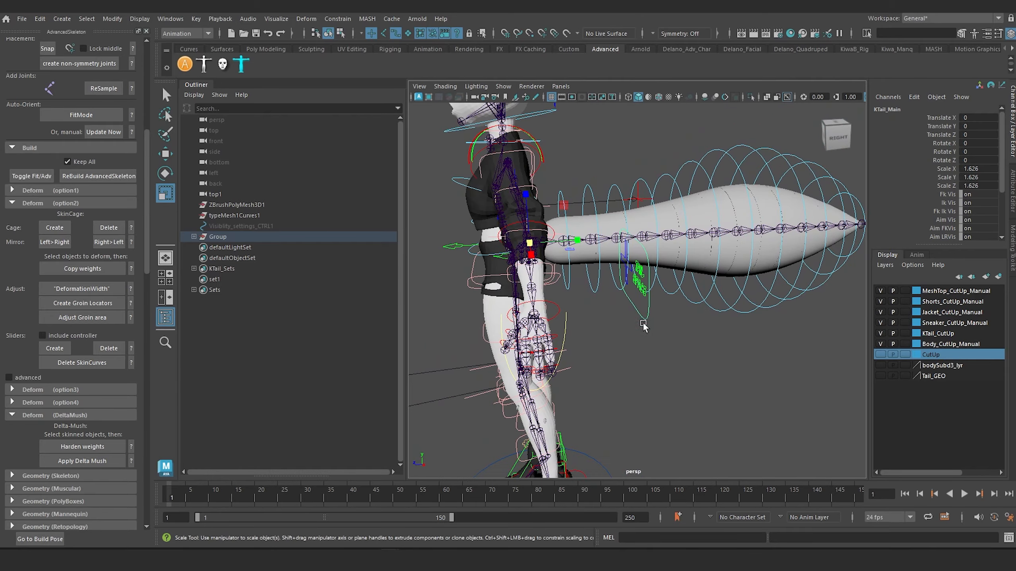
middle_click_drag(632, 329, 622, 284, "alt")
left_click_drag(622, 286, 635, 318, "alt")
left_click(646, 280)
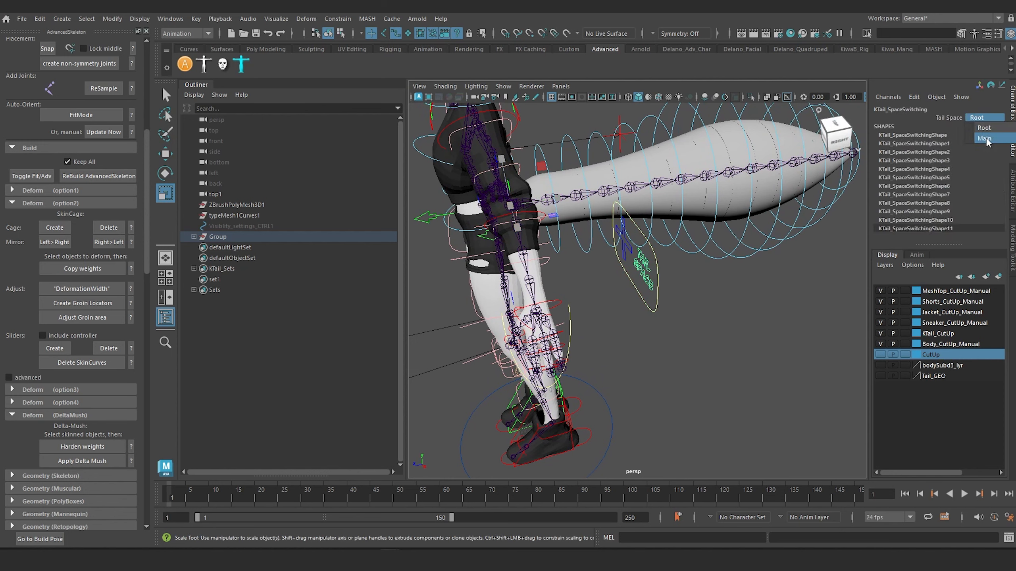
left_click(984, 138)
Rotate the RootX_M control about -38.8 degrees in Y and move it down about 45 units.
left_click(456, 231)
key("e")
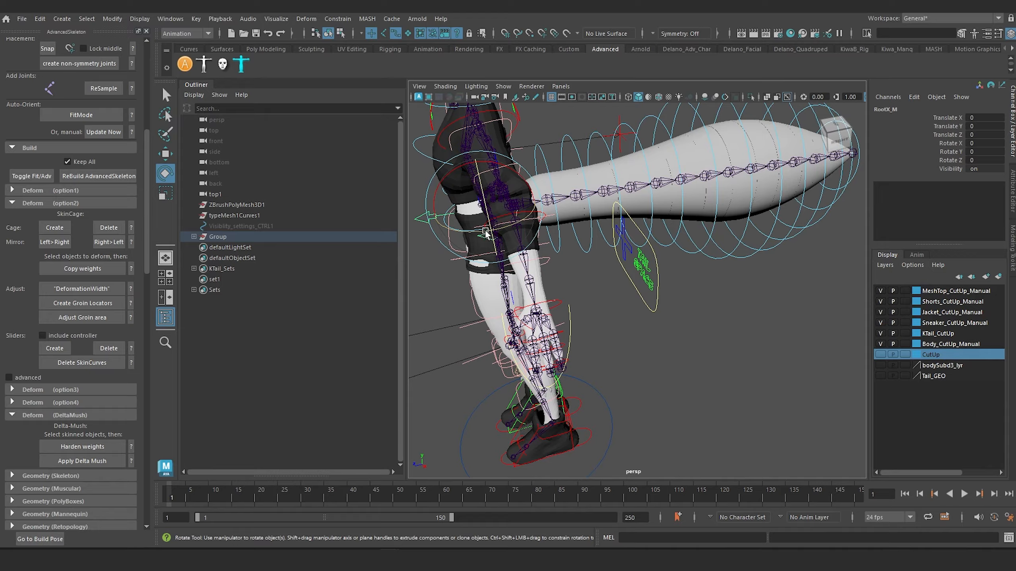
left_click_drag(485, 233, 510, 188)
key("w")
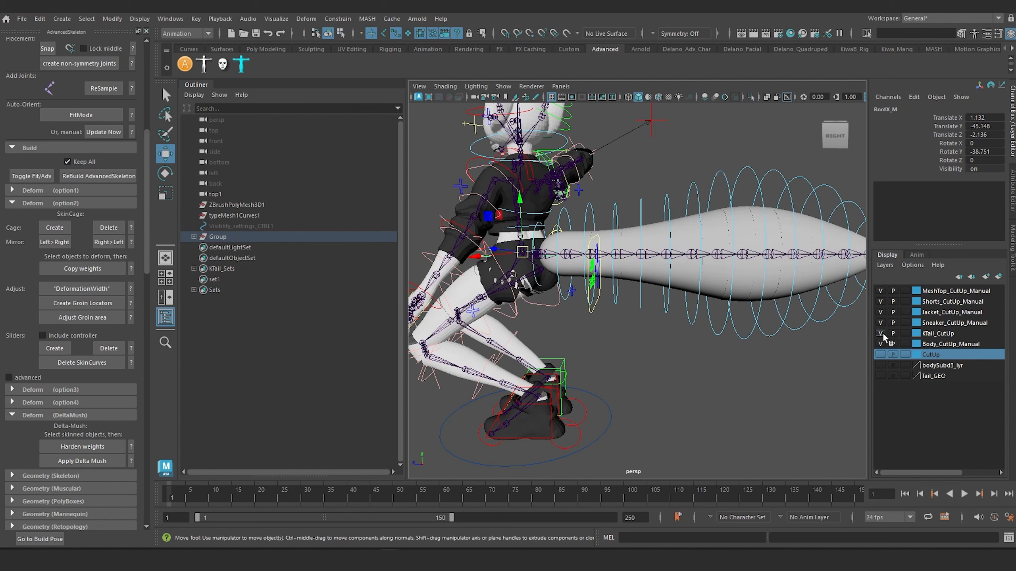
Compare the KTail_CutUp layer with the Tail_GEO layer by switching their visibility, and restore the original layer display.
left_click(881, 333)
left_click(881, 375)
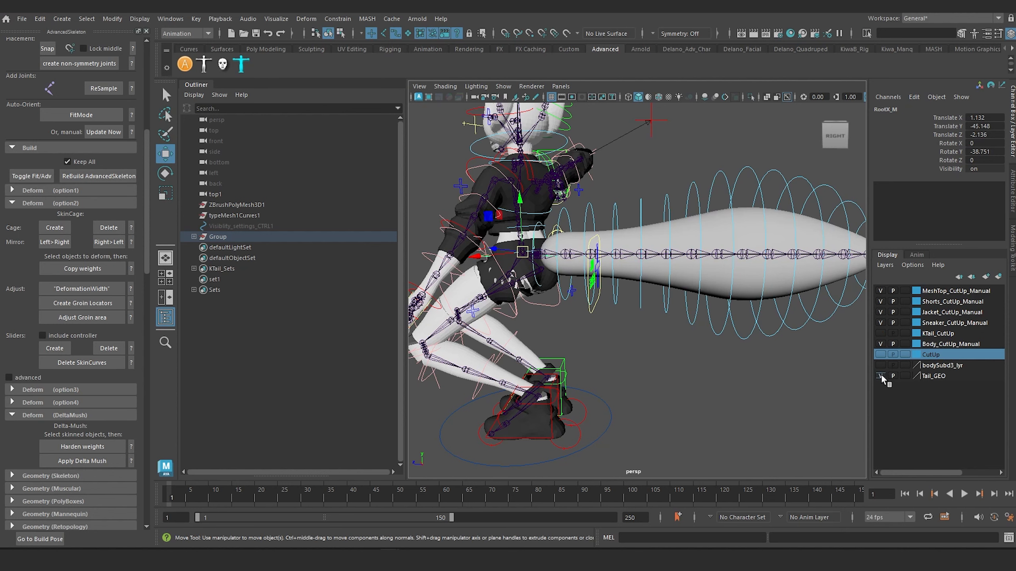
left_click(881, 375)
left_click(881, 333)
middle_click_drag(610, 232, 664, 210, "alt")
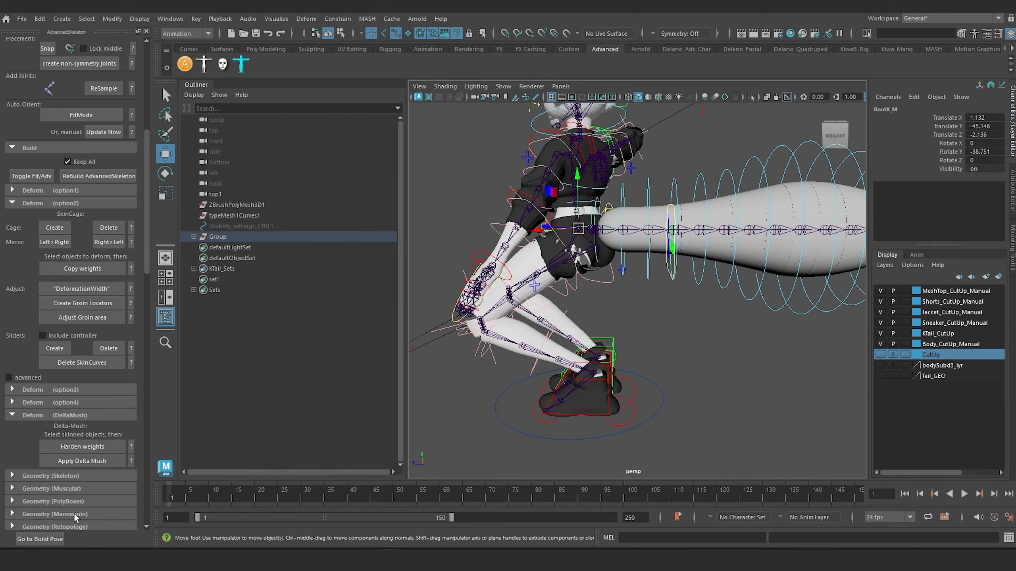
Return the rig to its build pose and reset KTail_Main's Scale X, Y and Z to 1.
left_click(41, 541)
middle_click_drag(613, 273, 619, 331, "alt")
scroll(619, 331, "up", 6)
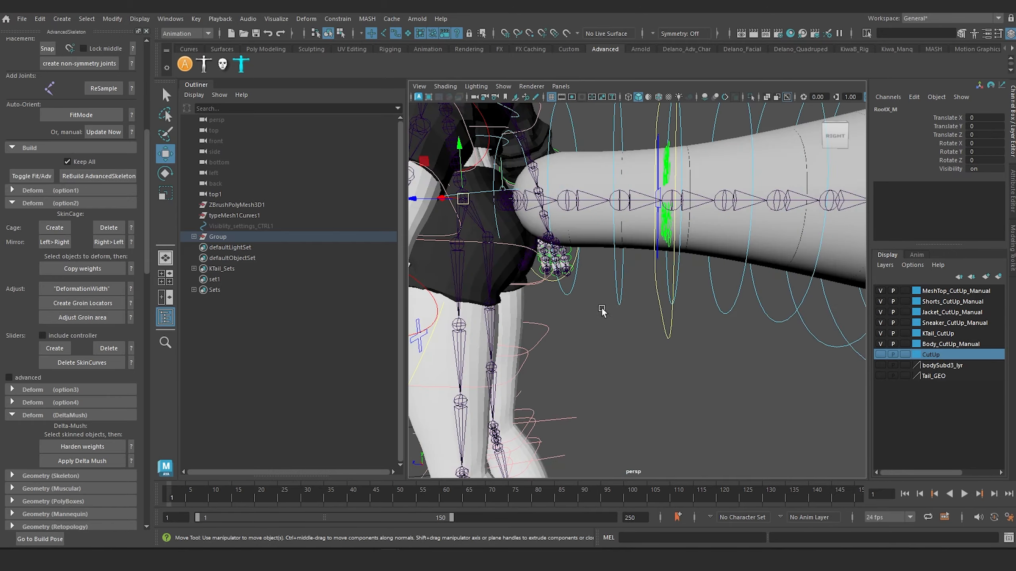
left_click_drag(601, 310, 700, 348, "alt")
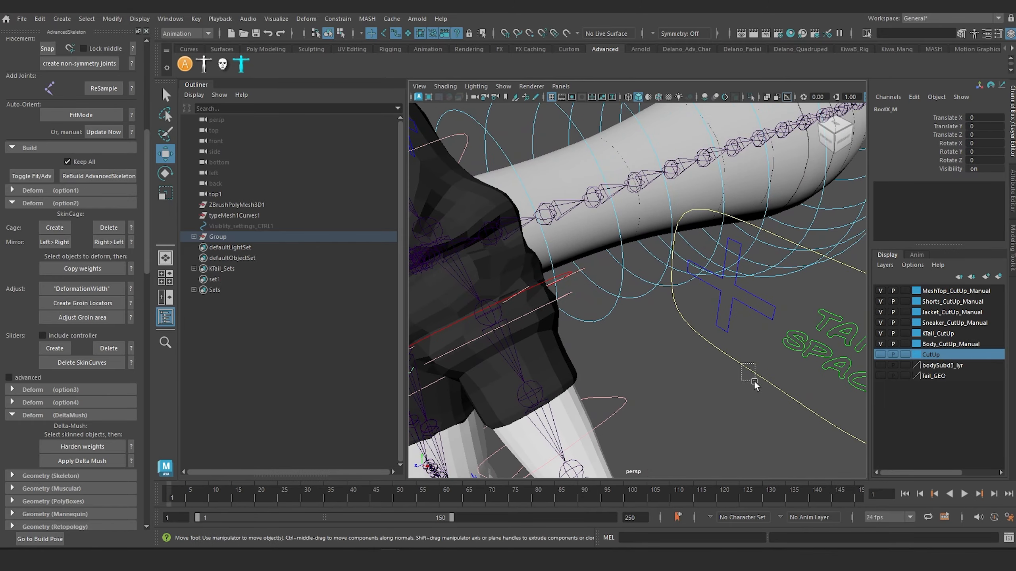
left_click_drag(754, 381, 755, 382)
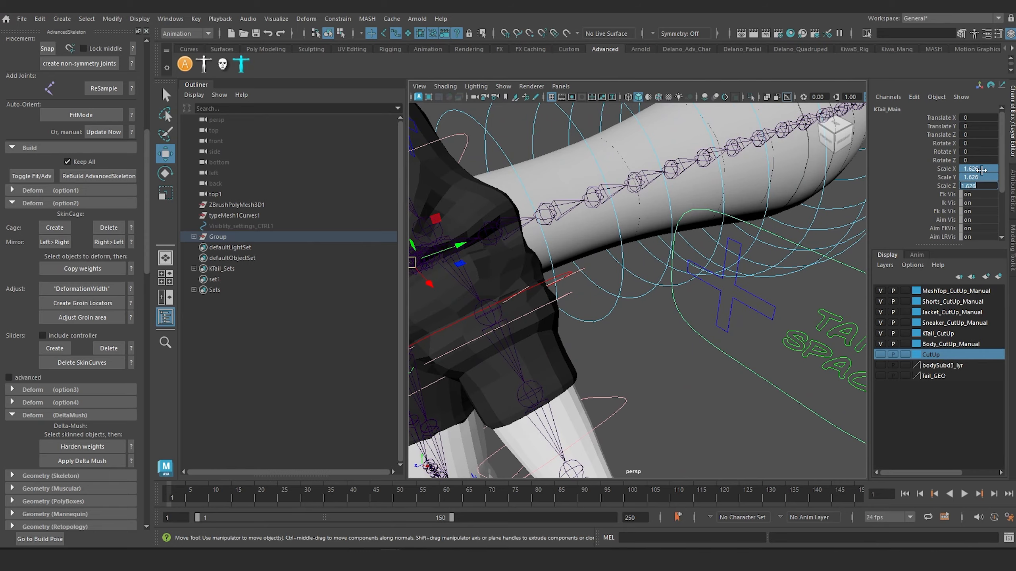
key("Return")
scroll(562, 288, "down", 5)
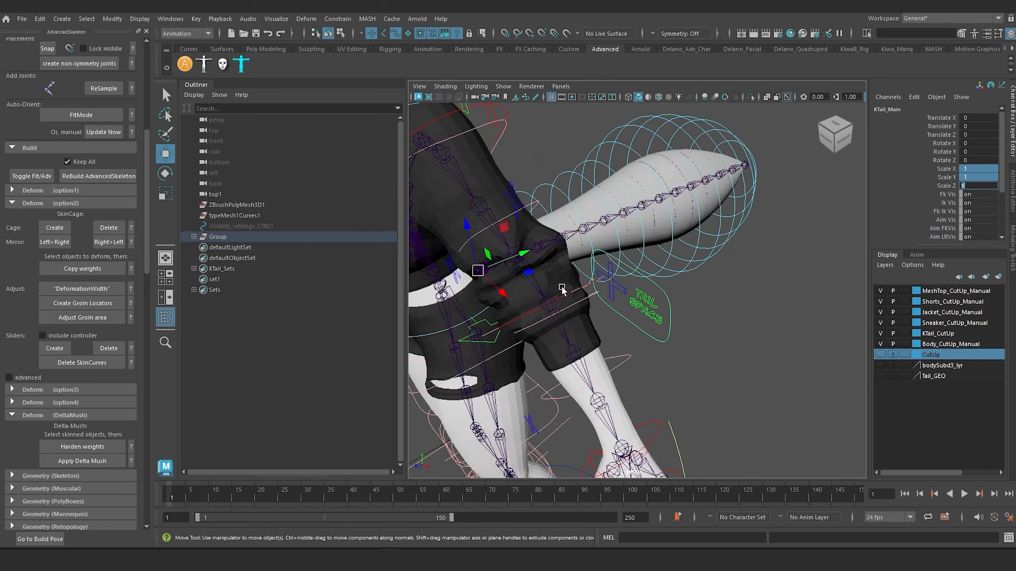
Inspect the character's body controls and tail rig in the default pose from the front and side.
left_click_drag(475, 350, 647, 280, "alt")
middle_click_drag(648, 279, 599, 305, "alt")
left_click_drag(599, 304, 443, 333, "alt")
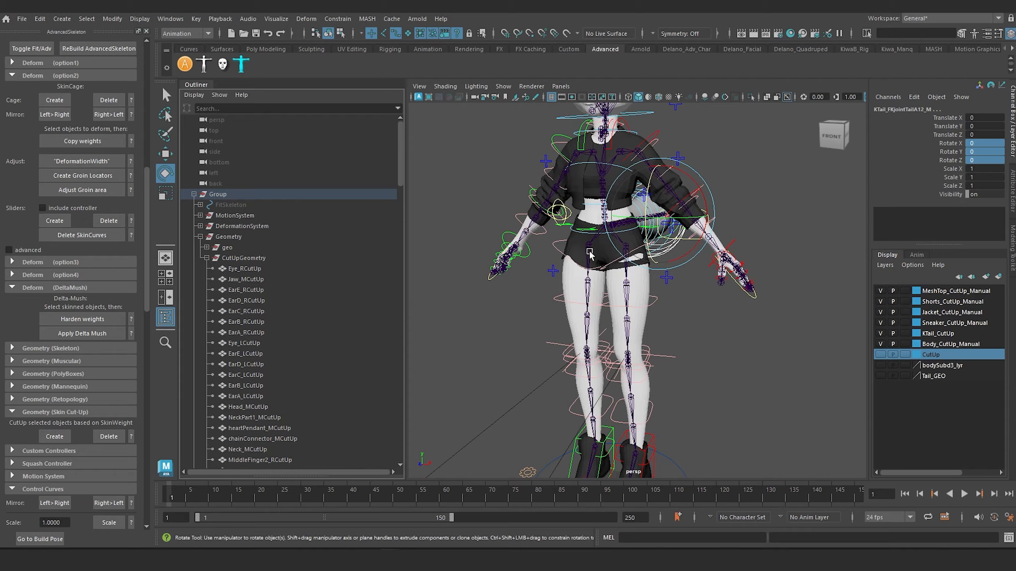
left_click_drag(589, 254, 457, 315, "alt")
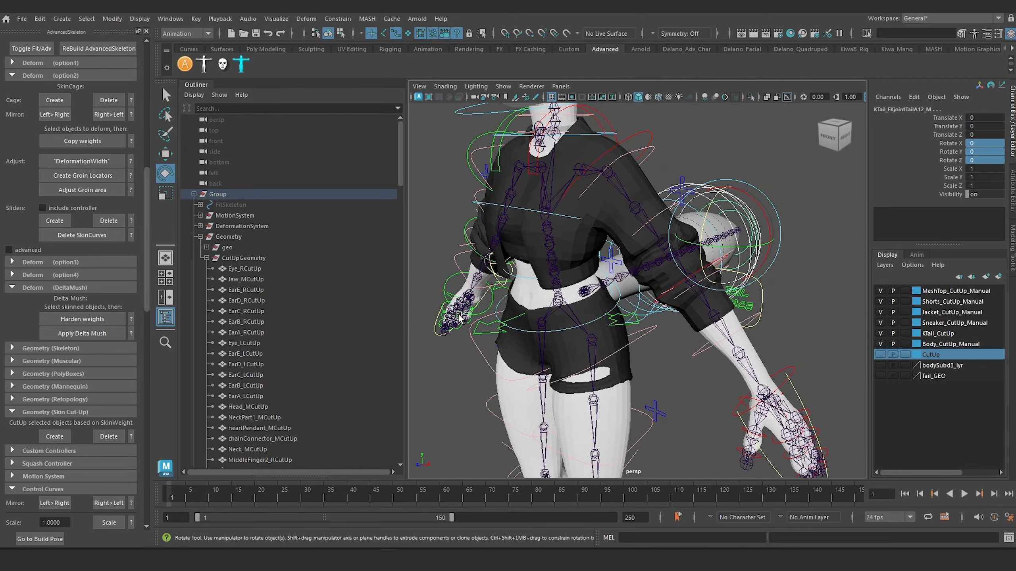
middle_click_drag(584, 285, 641, 328, "alt")
left_click_drag(692, 330, 635, 335, "alt")
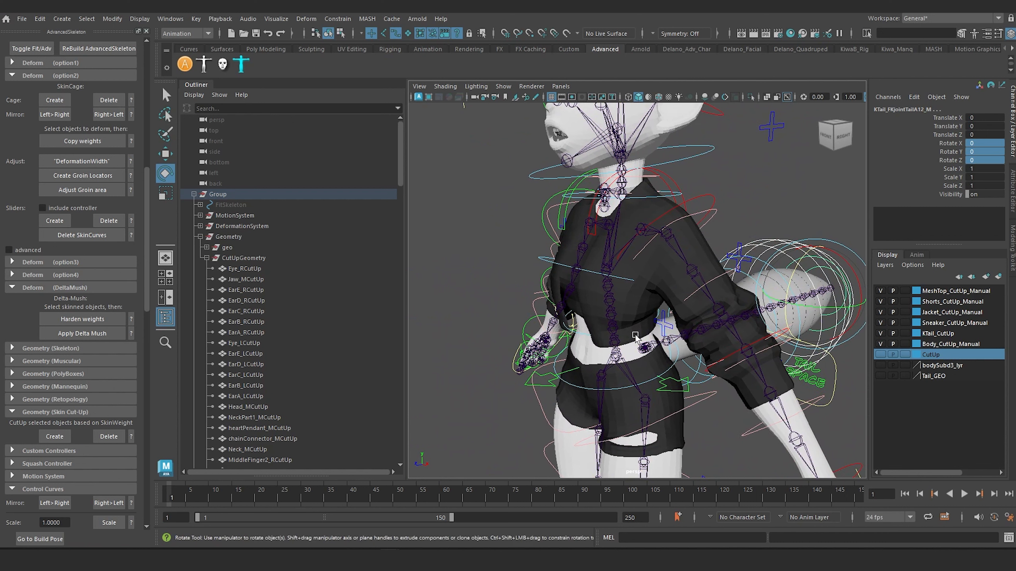